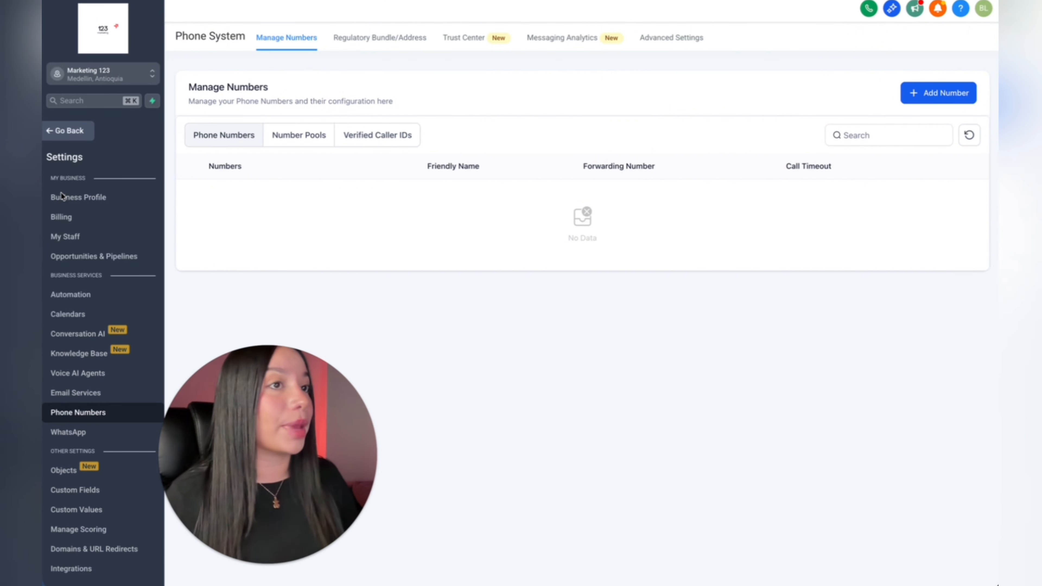
Step: Start adding a phone number and browse the local and toll-free numbers offered for the United States
click(916, 102)
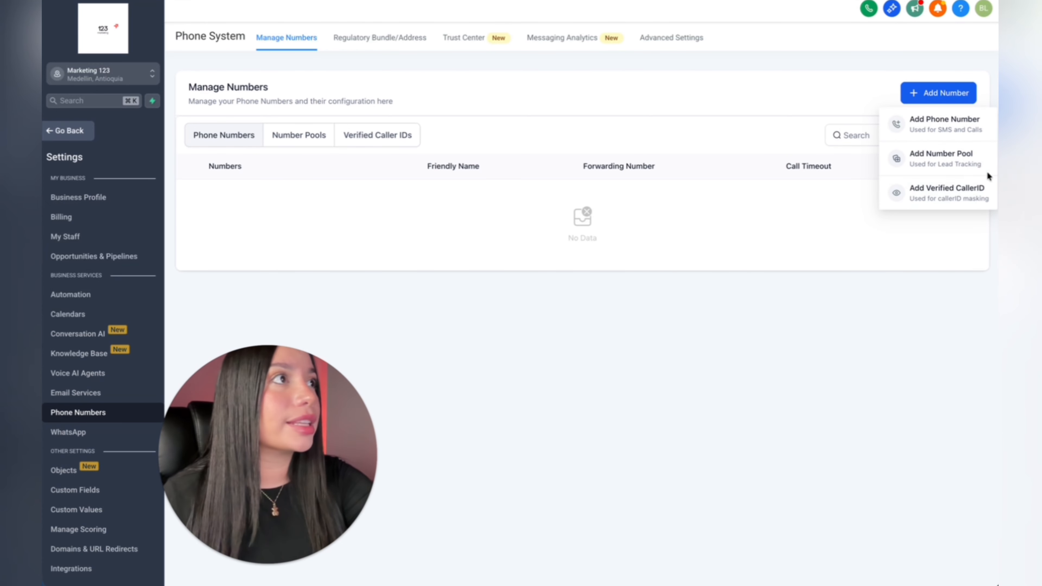
click(949, 128)
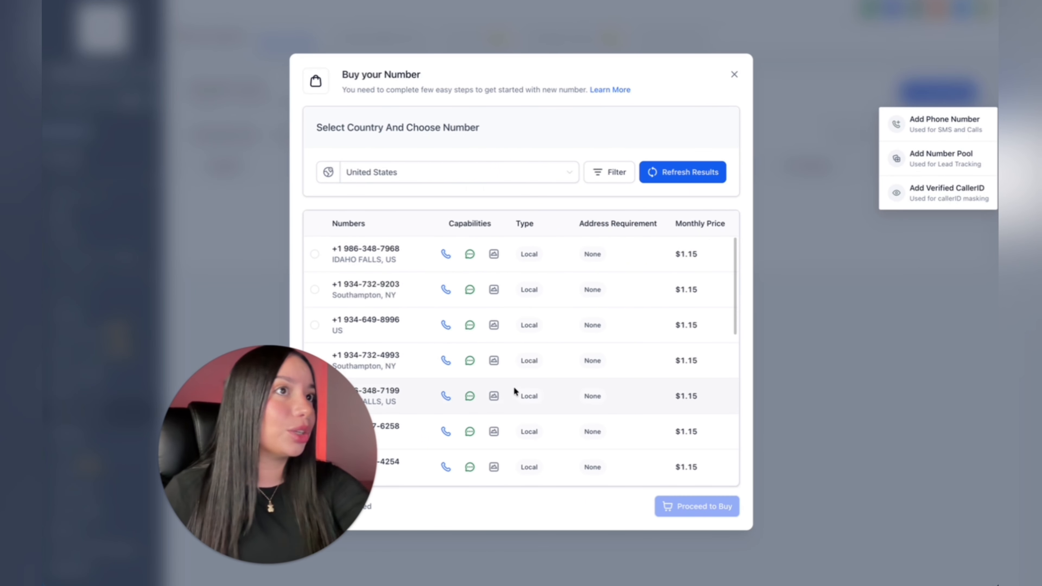
scroll(514, 387, down, 1)
scroll(513, 387, down, 5)
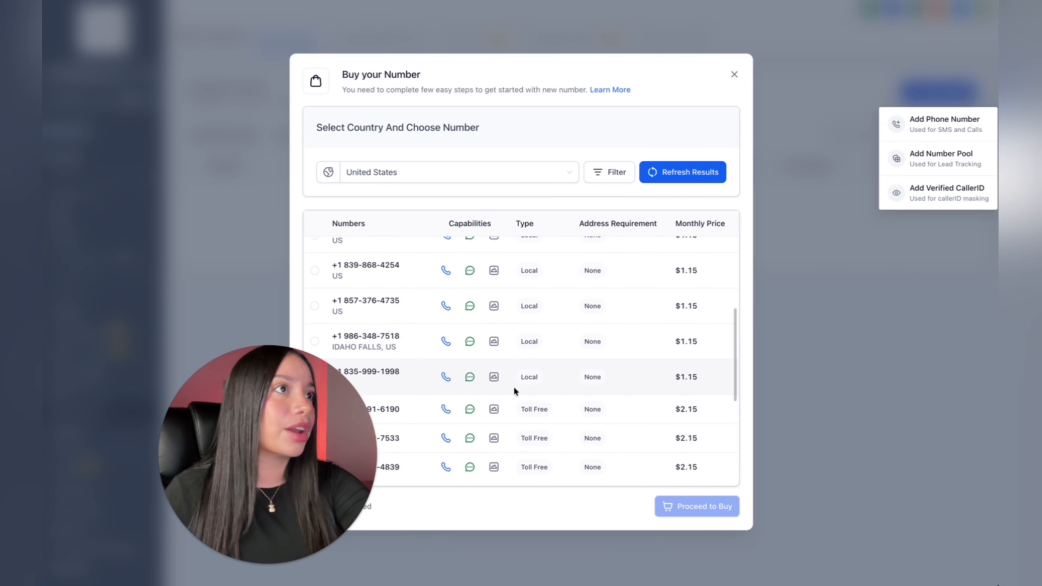
scroll(514, 387, up, 6)
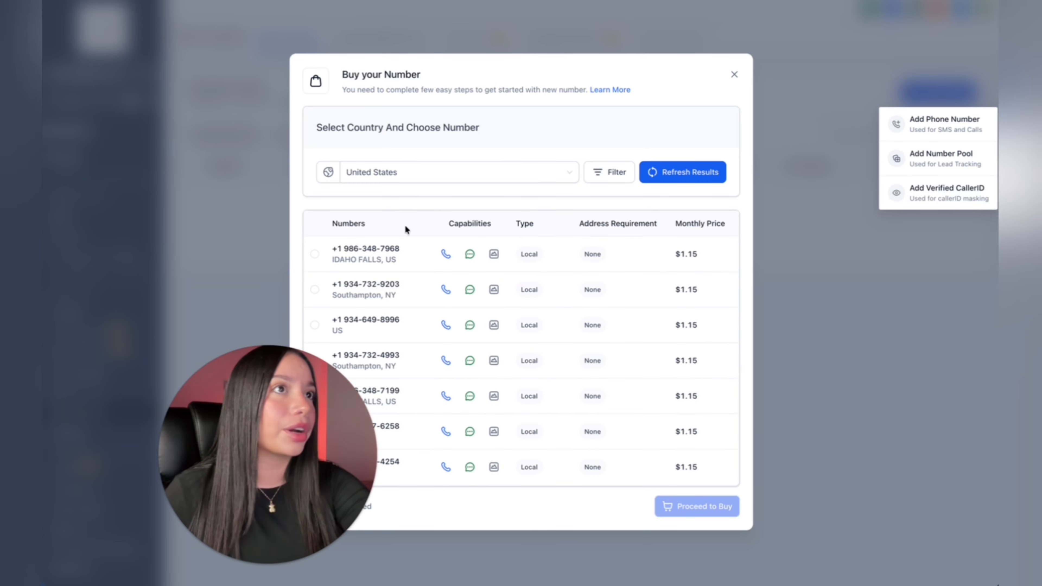
scroll(379, 369, down, 1)
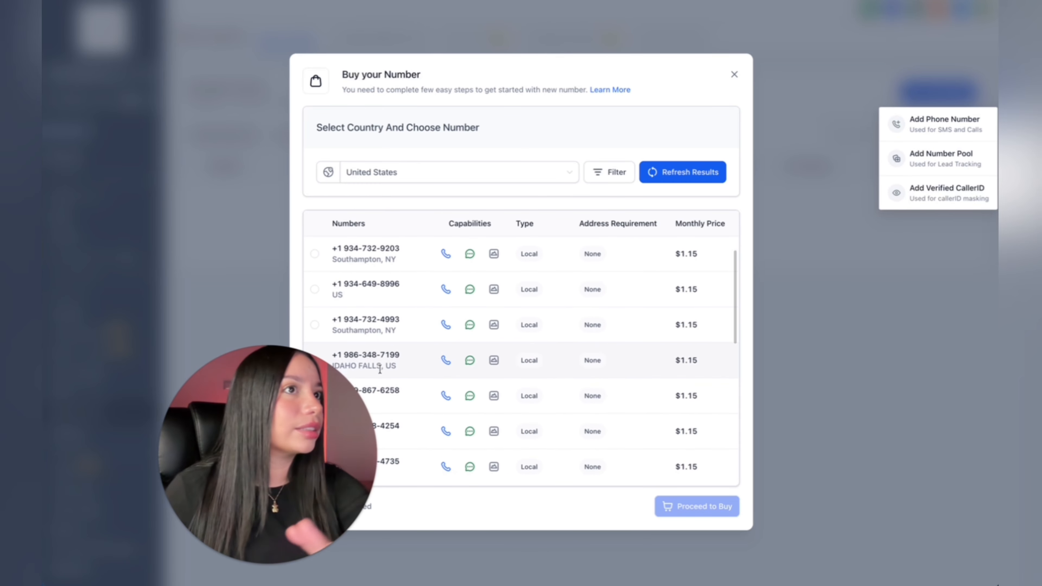
scroll(380, 366, down, 2)
scroll(381, 364, down, 5)
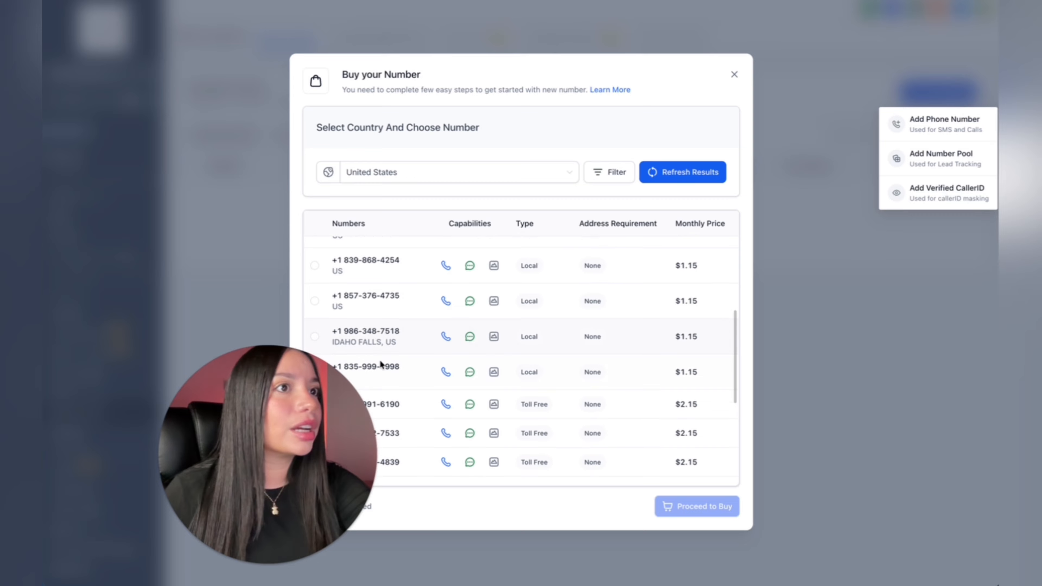
scroll(381, 364, up, 8)
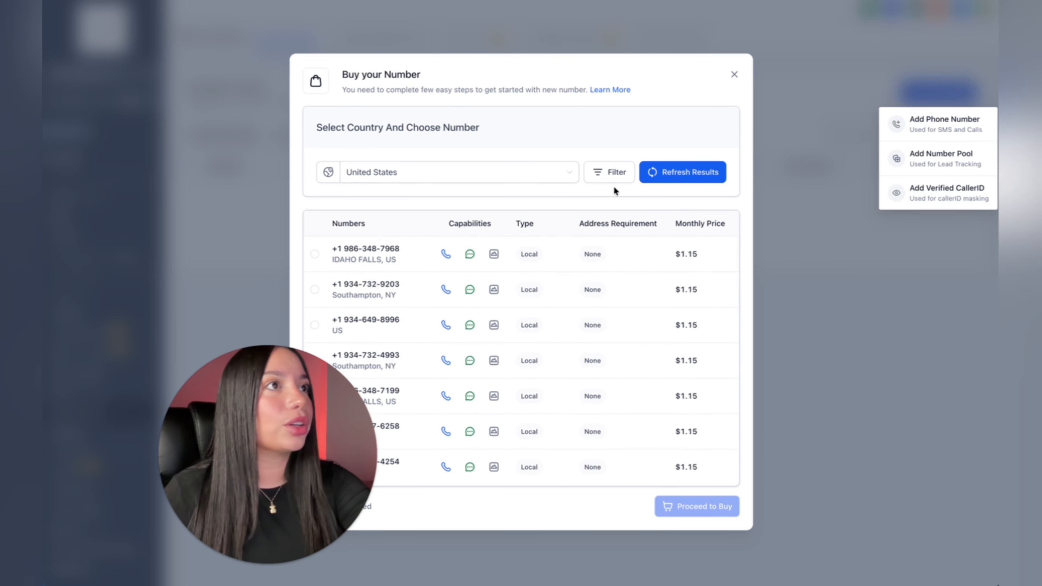
Step: Review the number filter options for provider, matching, capabilities and number type, and close them without applying changes
click(620, 170)
click(418, 232)
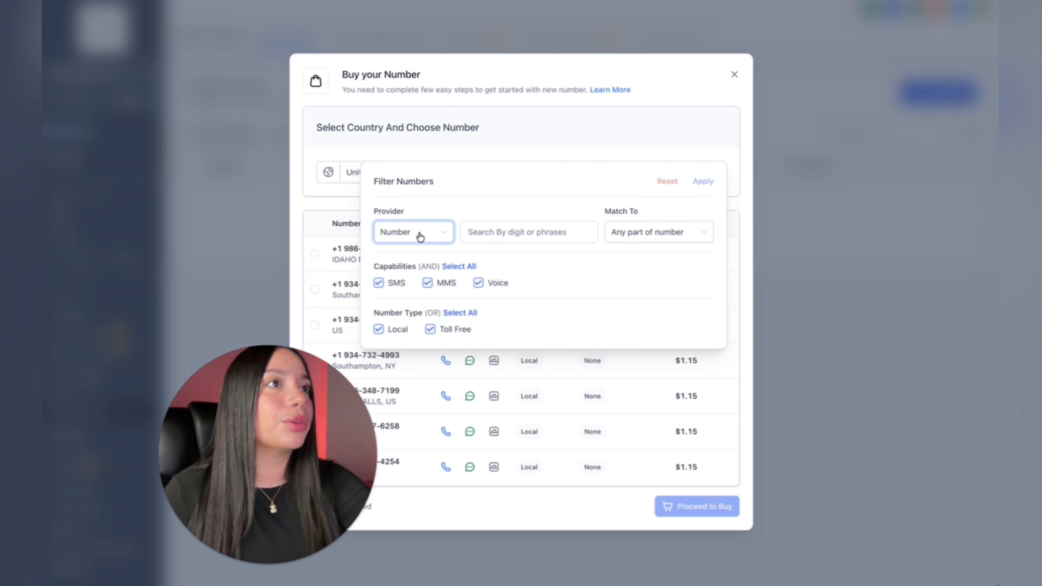
click(524, 233)
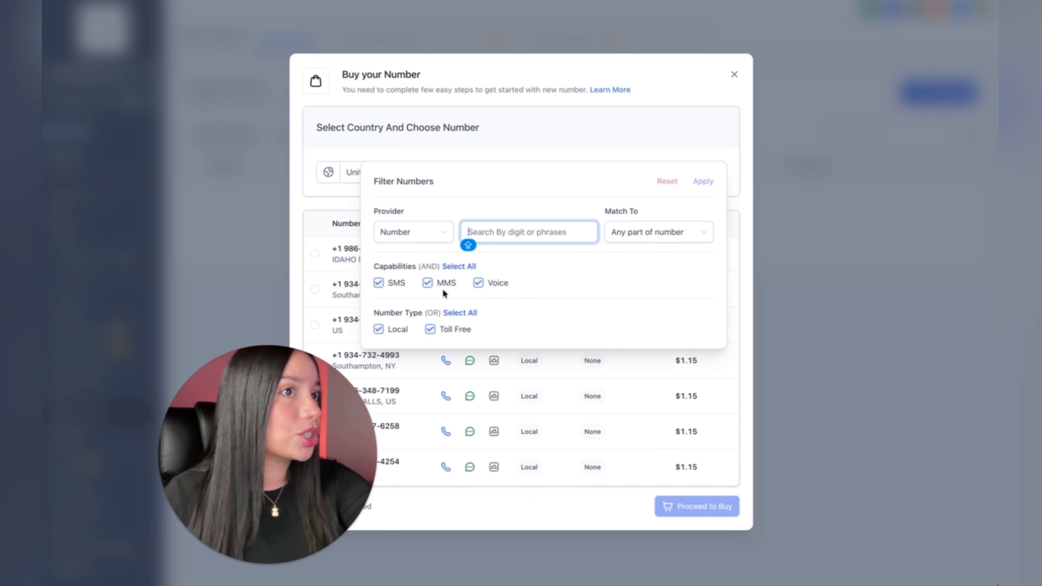
scroll(432, 359, down, 1)
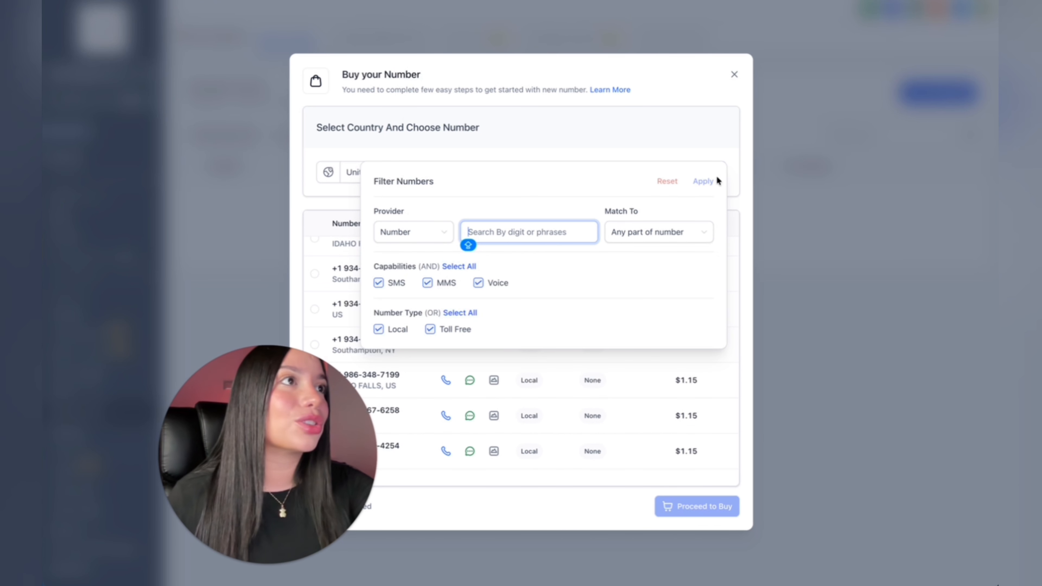
click(631, 133)
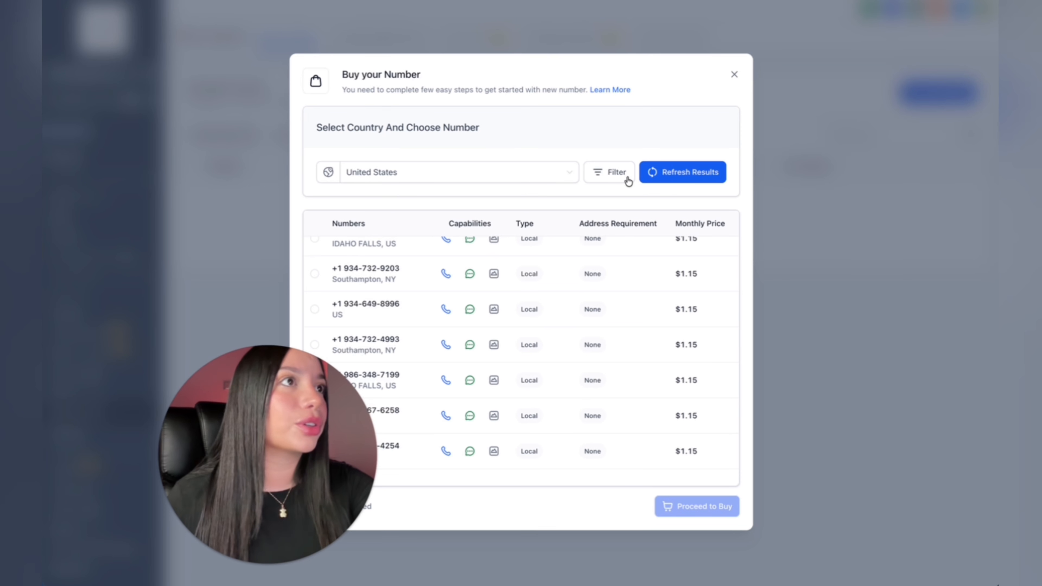
Step: Look through the list of countries in which a phone number can be bought
click(491, 170)
scroll(460, 271, up, 5)
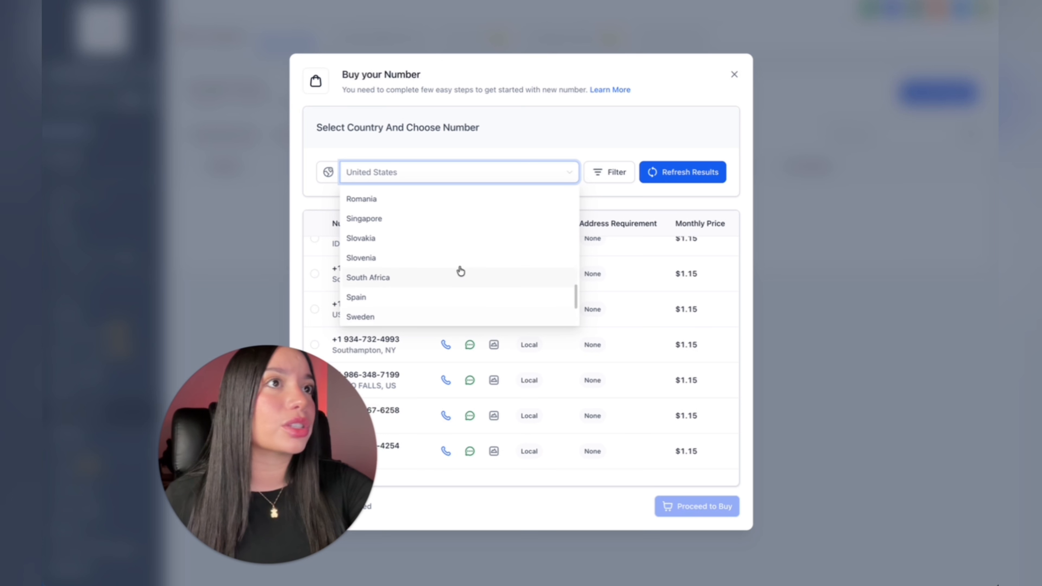
scroll(460, 271, up, 4)
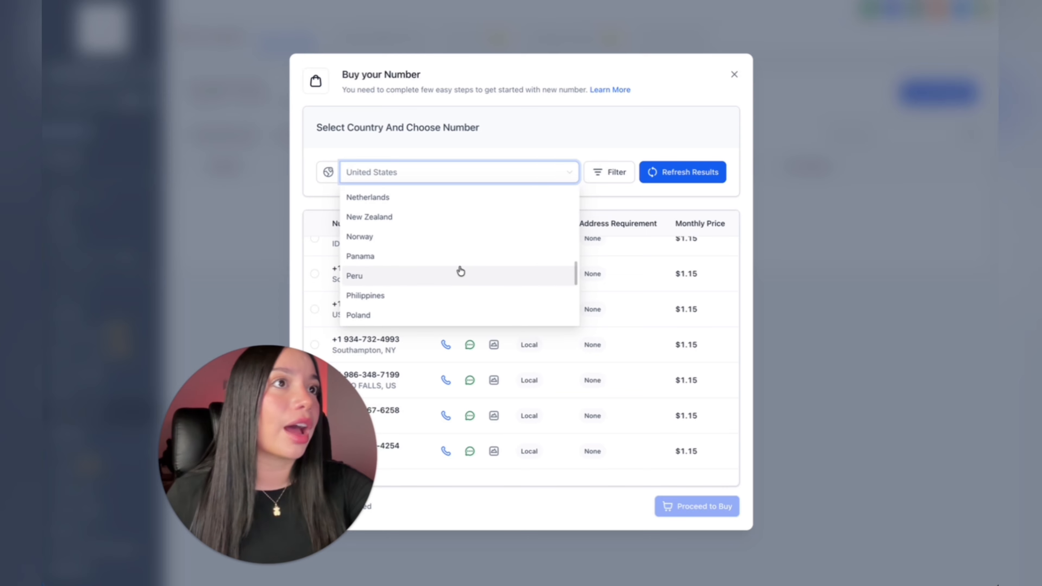
scroll(460, 271, up, 3)
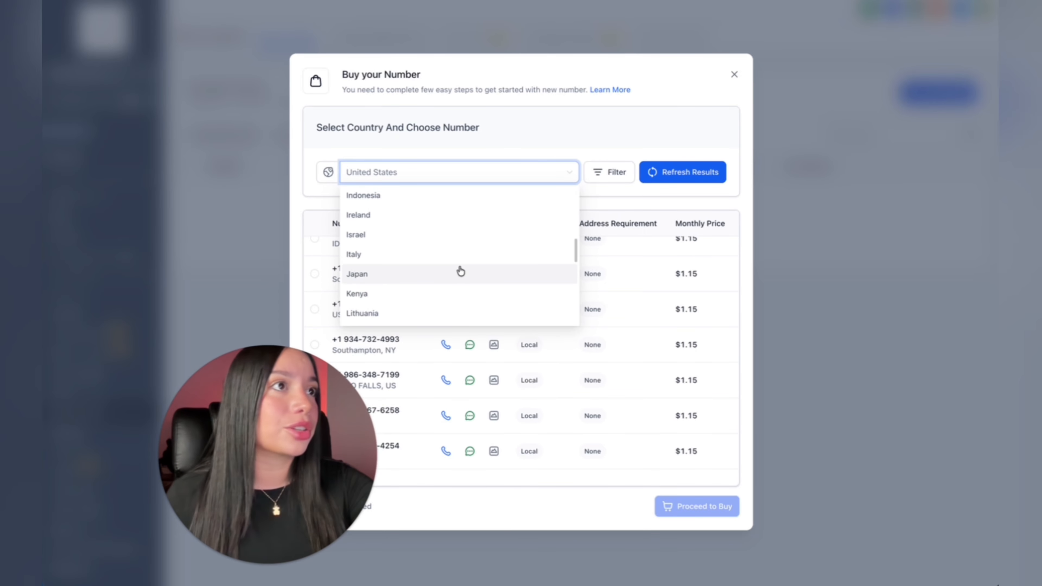
scroll(460, 270, up, 4)
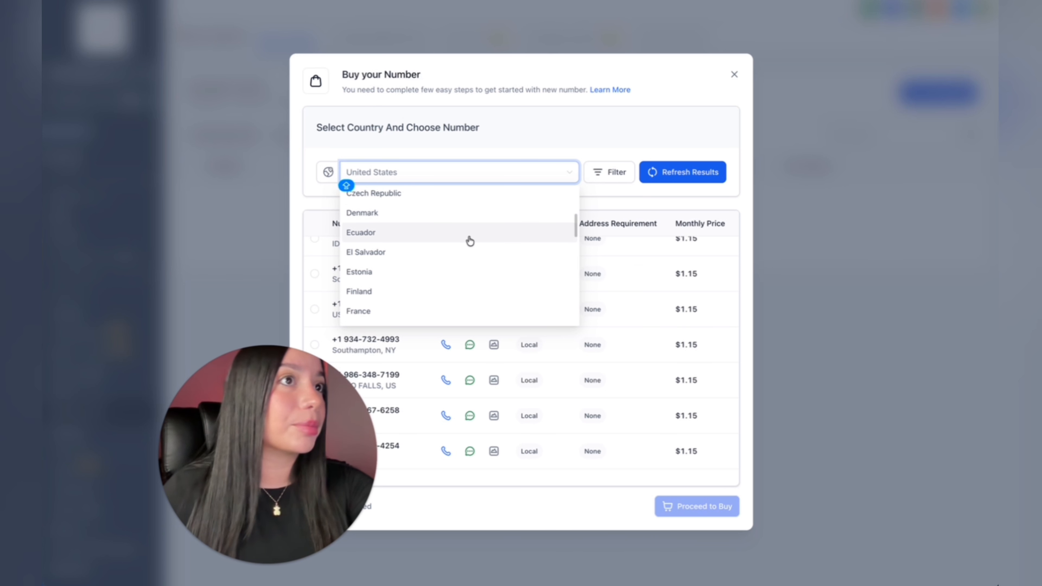
scroll(470, 235, down, 10)
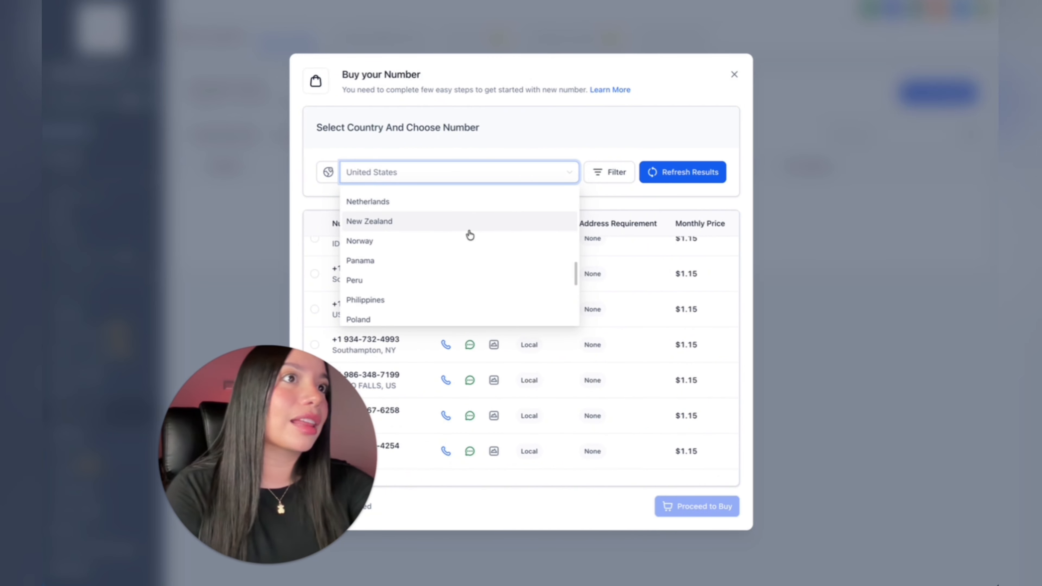
scroll(470, 235, down, 1)
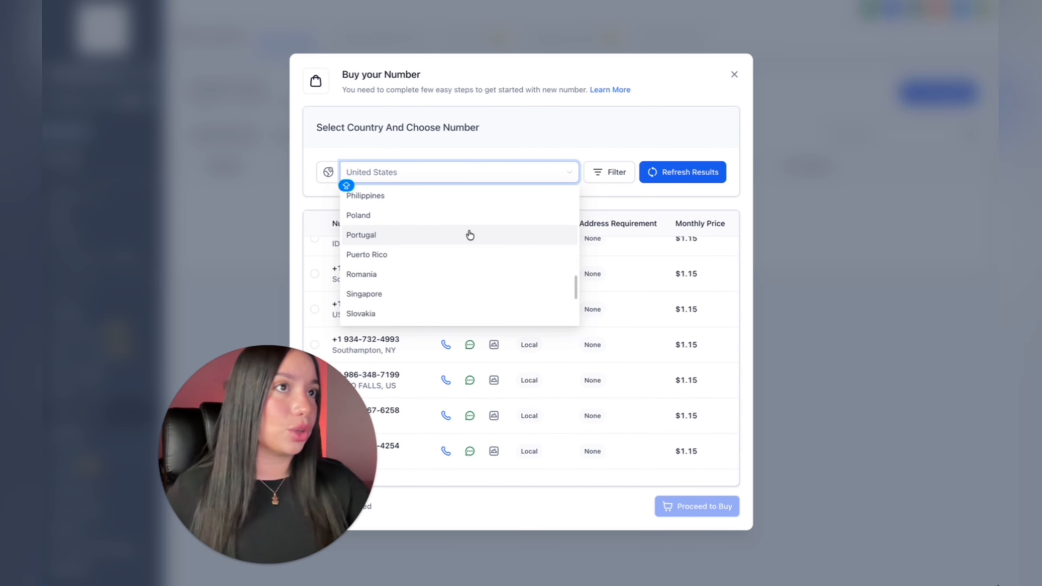
scroll(470, 235, down, 3)
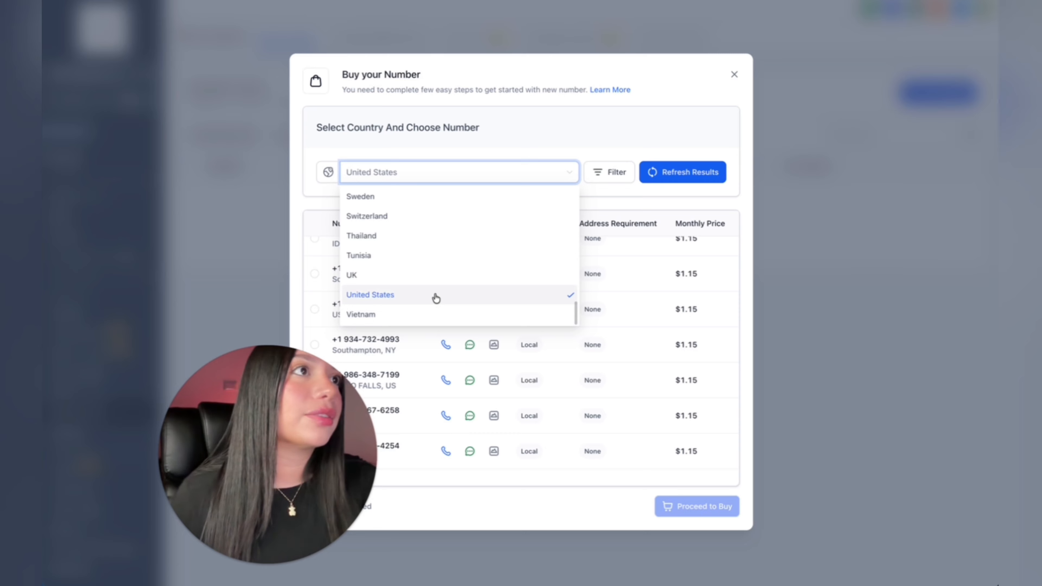
Step: Refresh the United States results, select the local number in Silverado, CA, and proceed to buy it
click(681, 174)
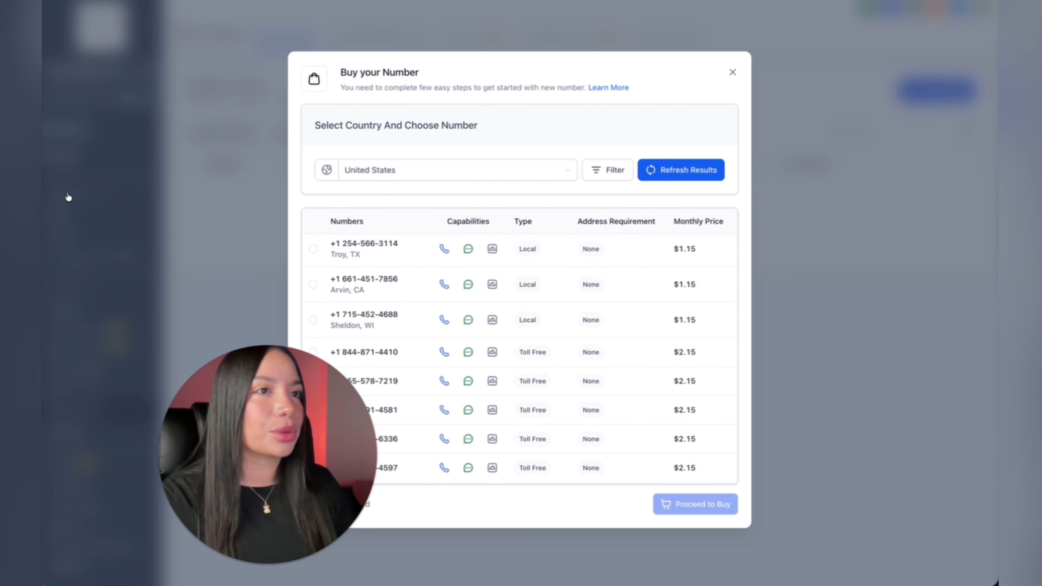
scroll(533, 443, down, 1)
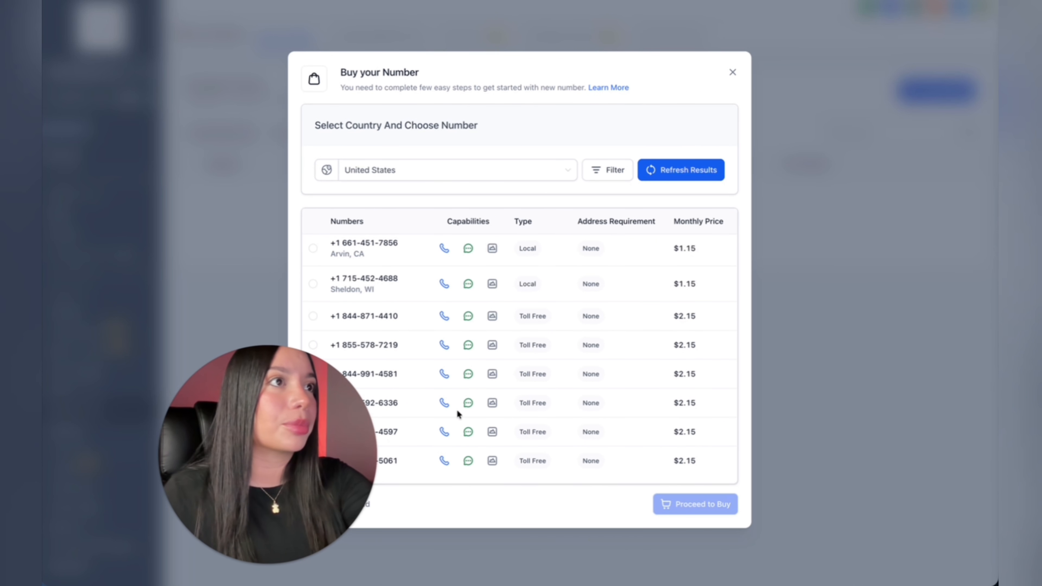
scroll(458, 412, down, 4)
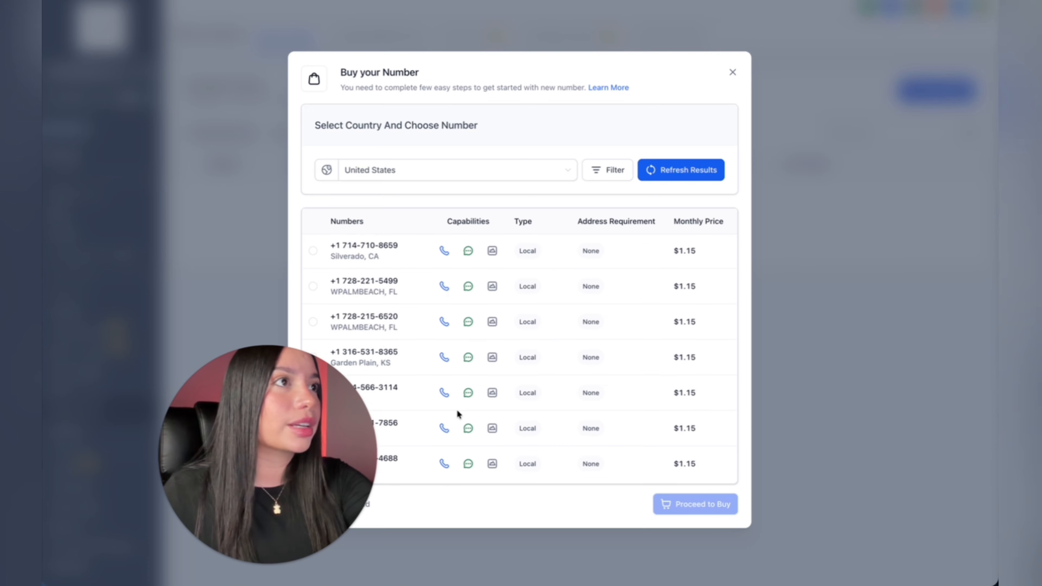
scroll(372, 303, up, 1)
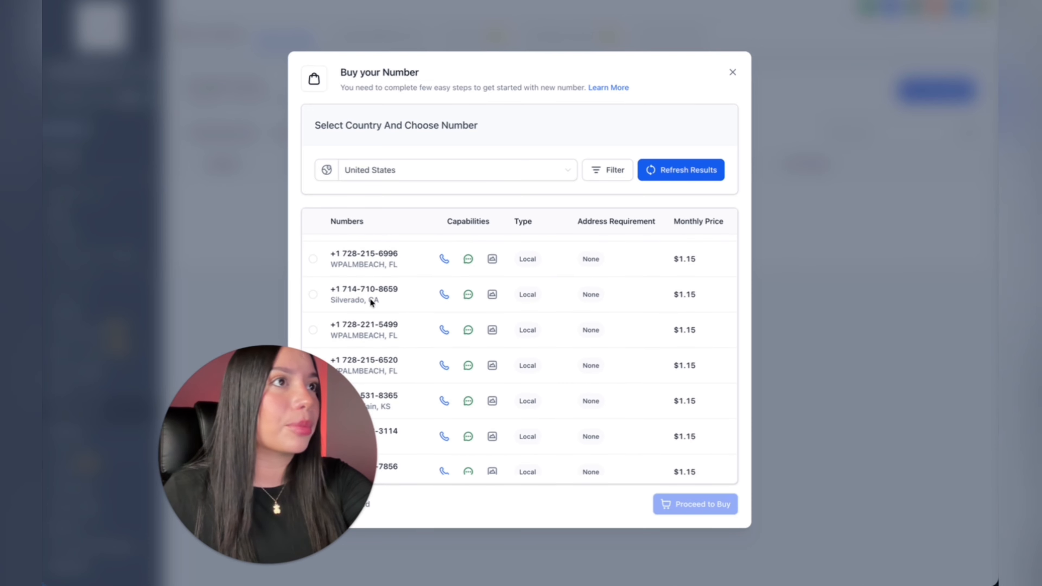
click(314, 295)
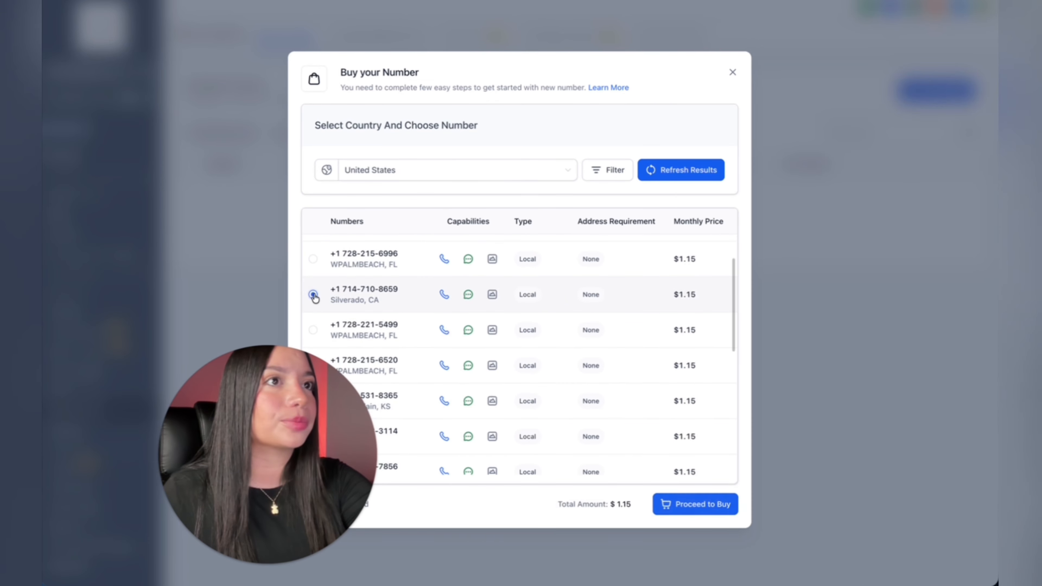
click(701, 512)
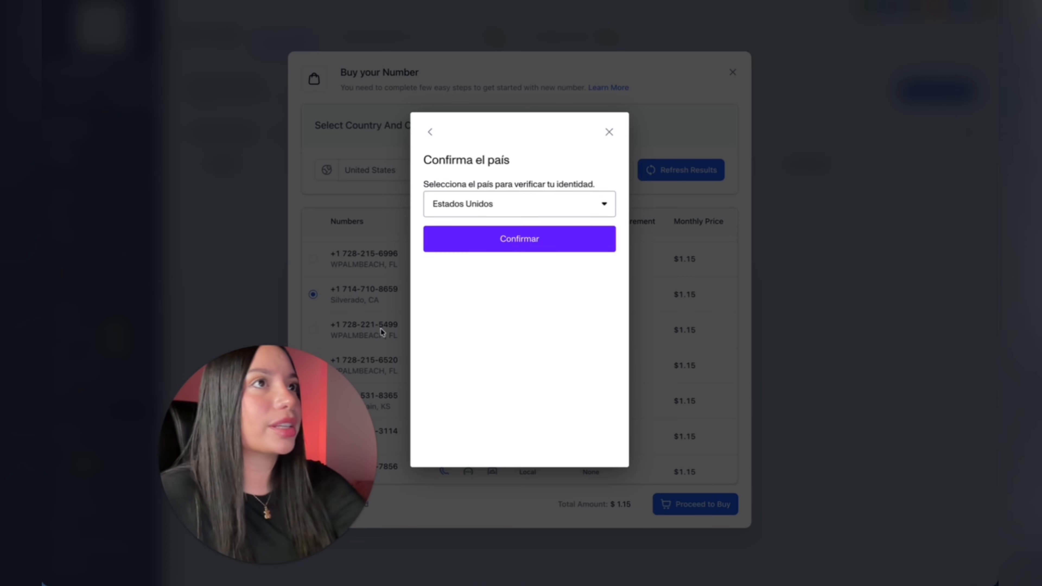
Step: Cancel the identity verification and close the number purchase dialog
click(607, 133)
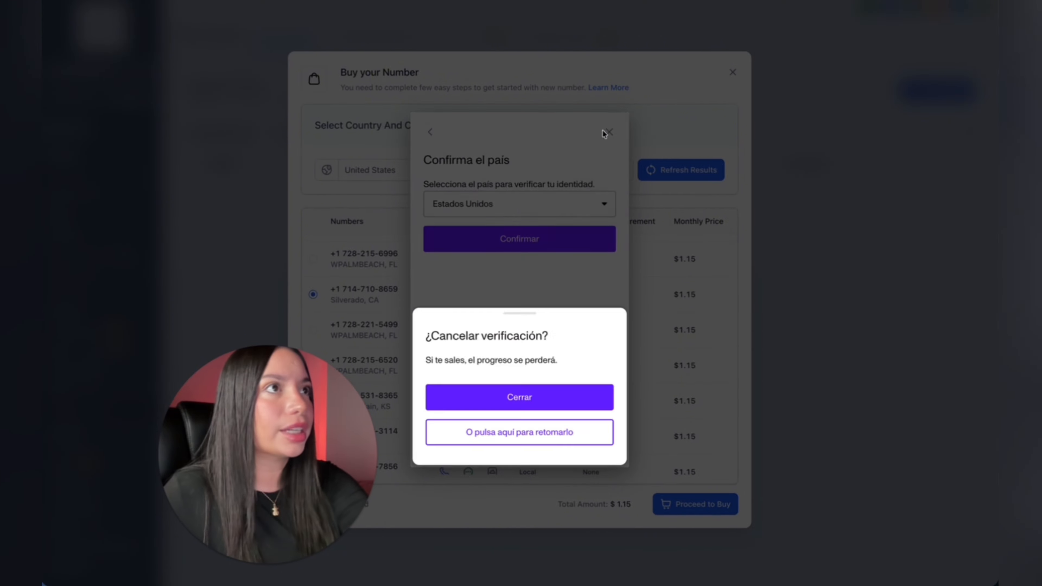
click(533, 405)
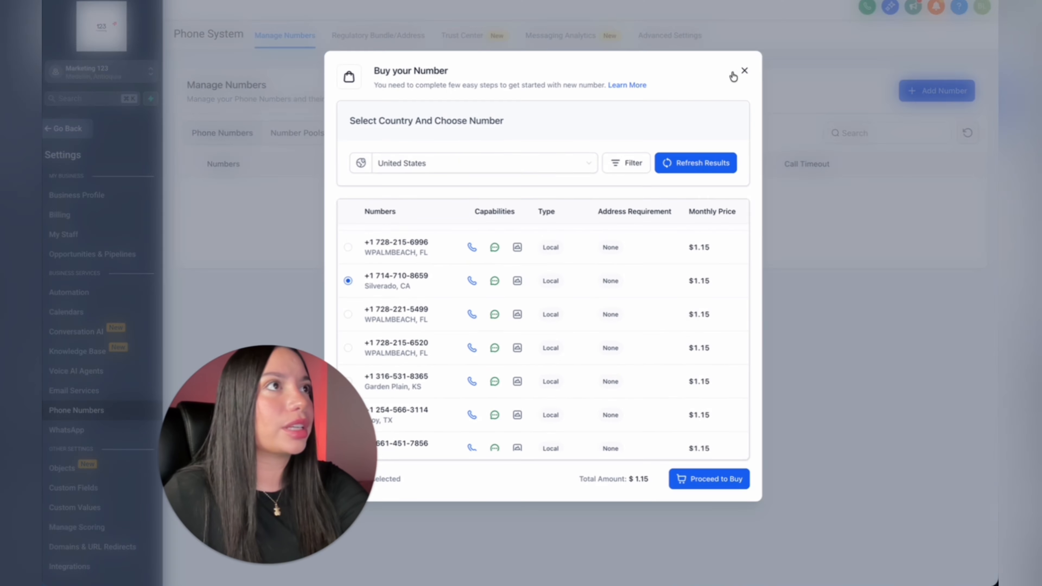
click(732, 73)
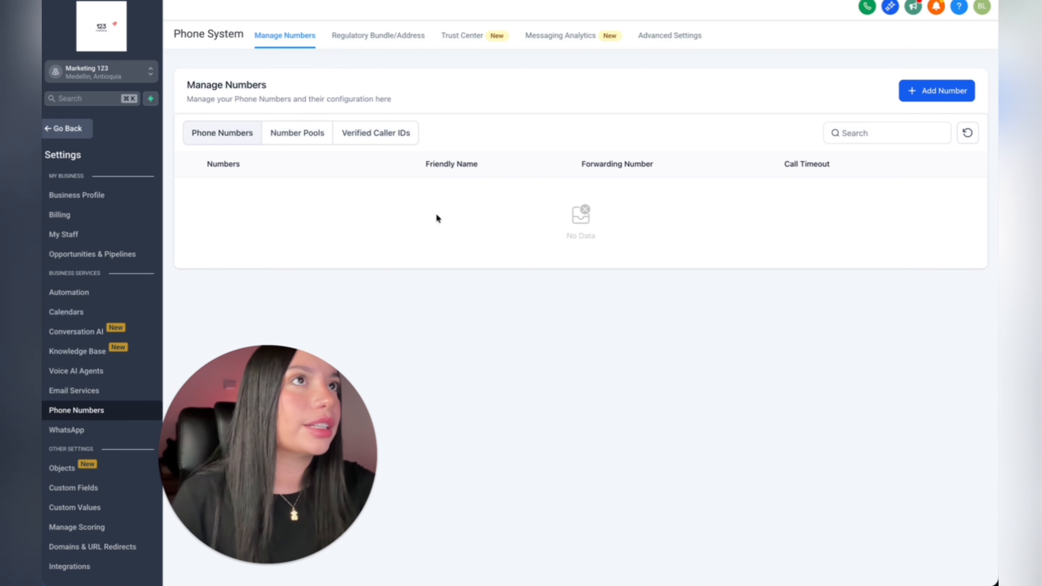
Step: Check the Regulatory Bundle/Address page and the country choices for a new phone number, closing the purchase dialog without buying
click(402, 40)
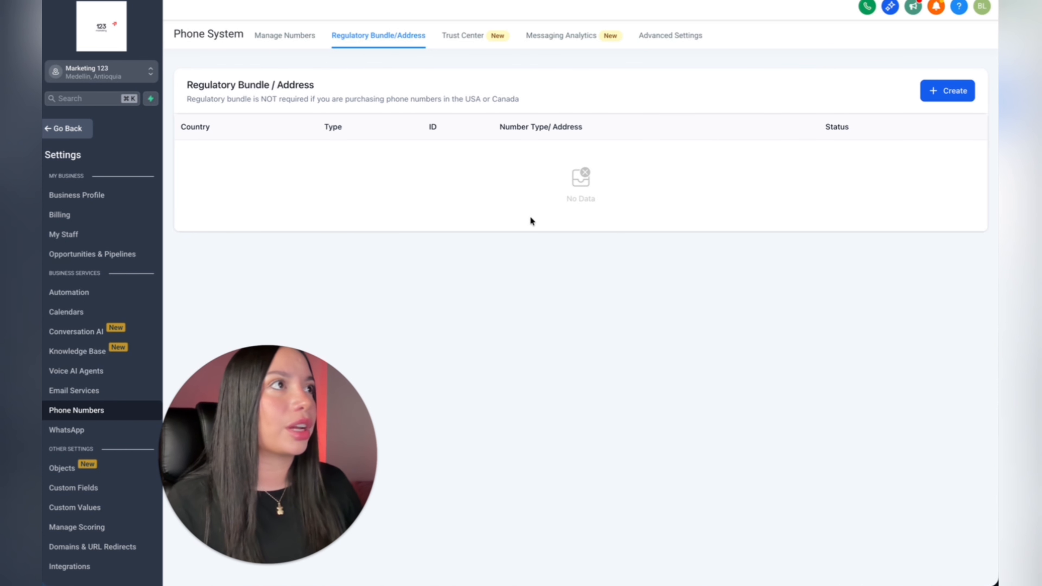
click(299, 39)
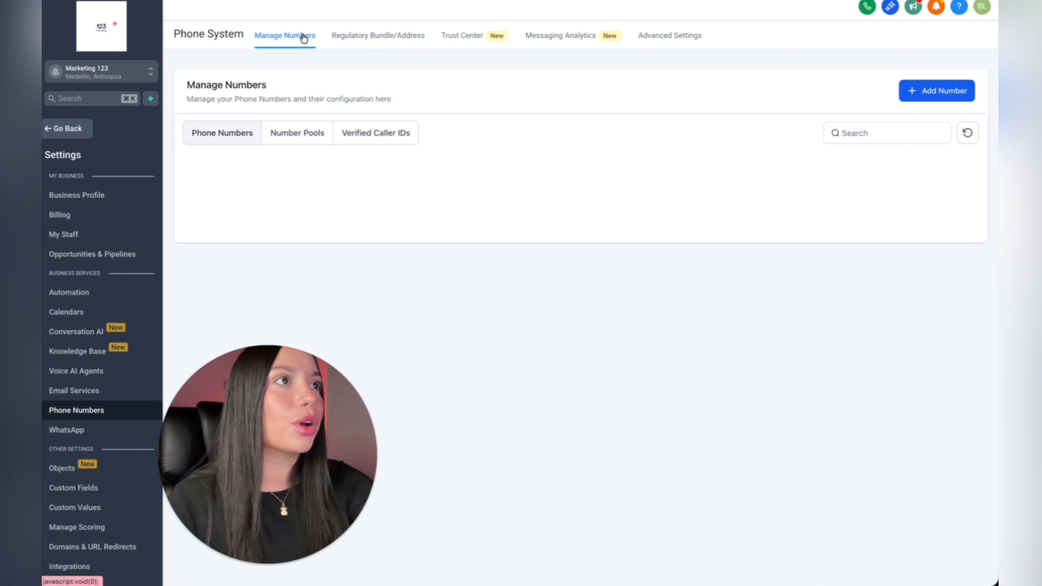
click(922, 92)
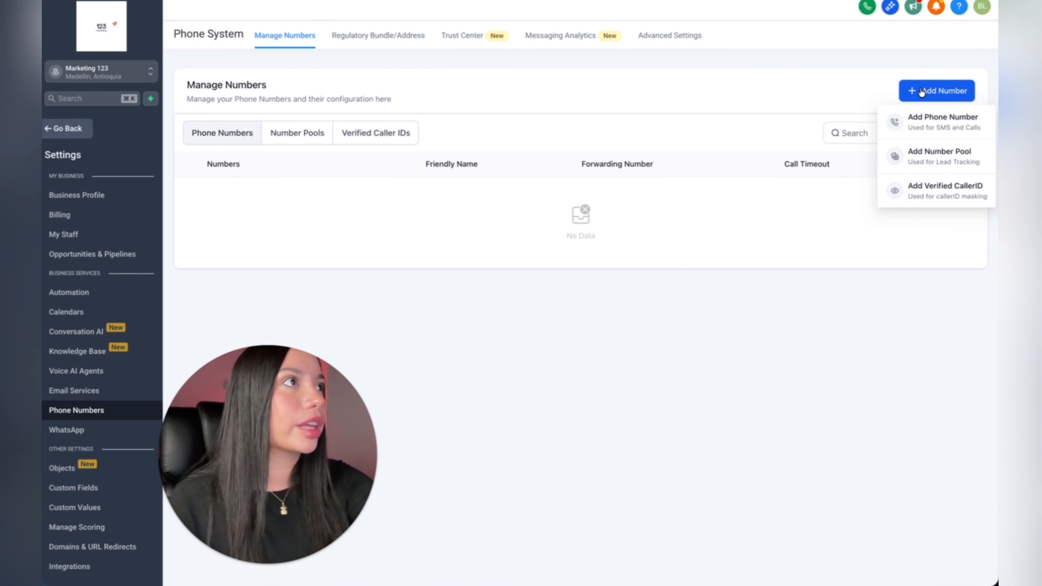
click(930, 128)
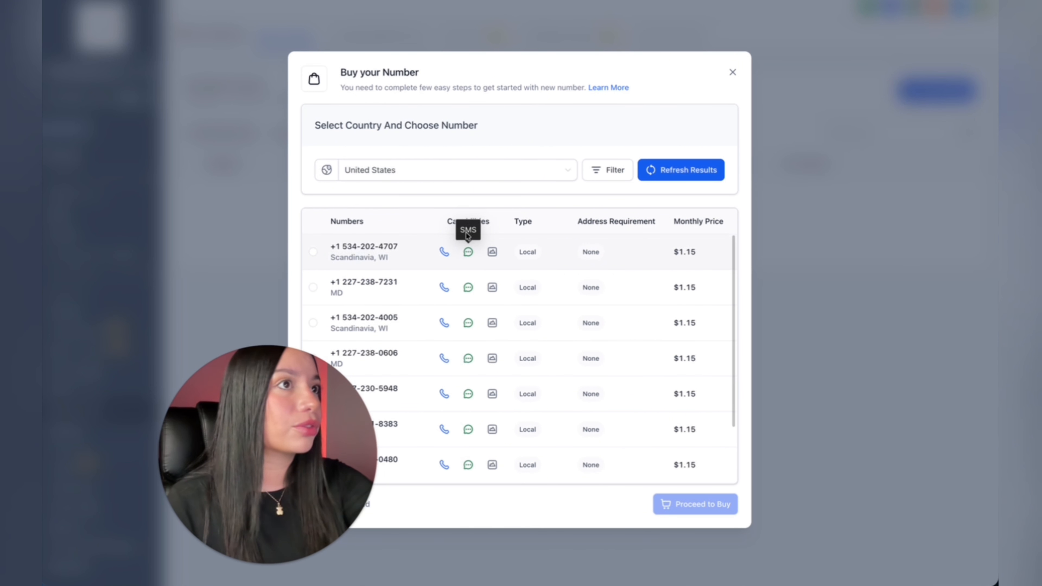
click(468, 173)
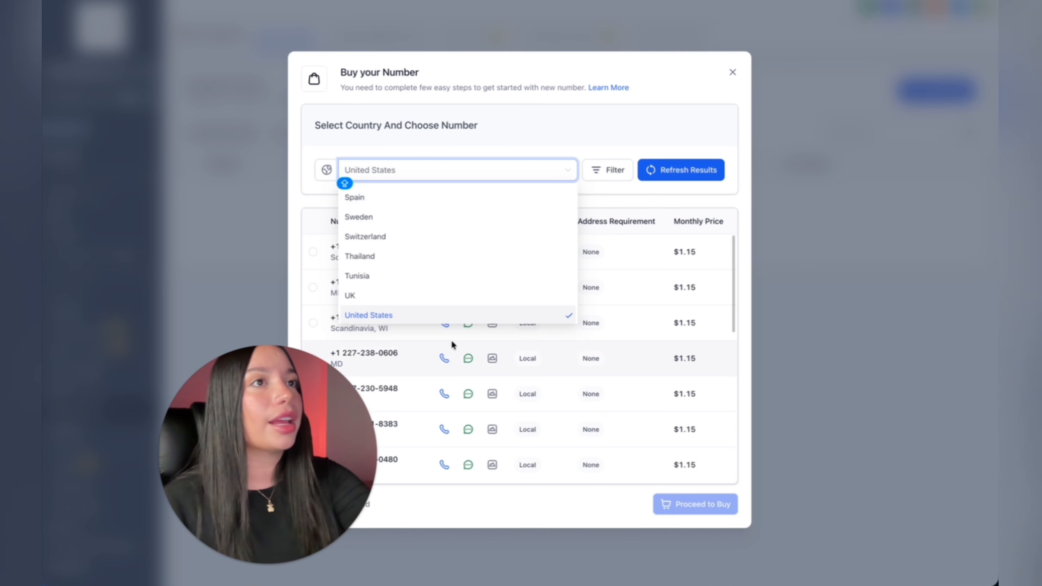
click(733, 73)
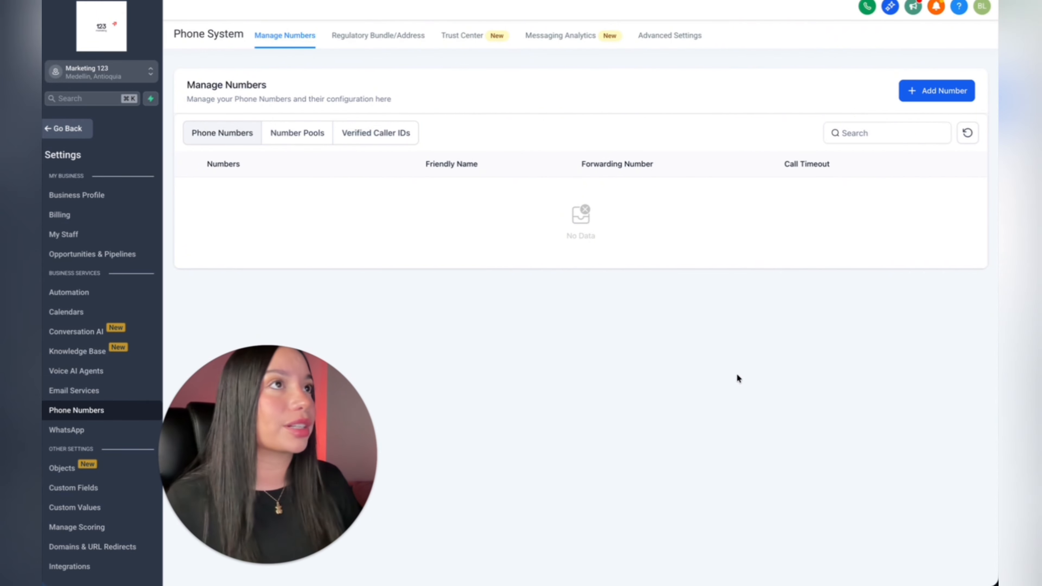
Step: Check the Address Bundle and Regulatory Bundle choices for a new bundle, closing the dialog without creating one
click(349, 36)
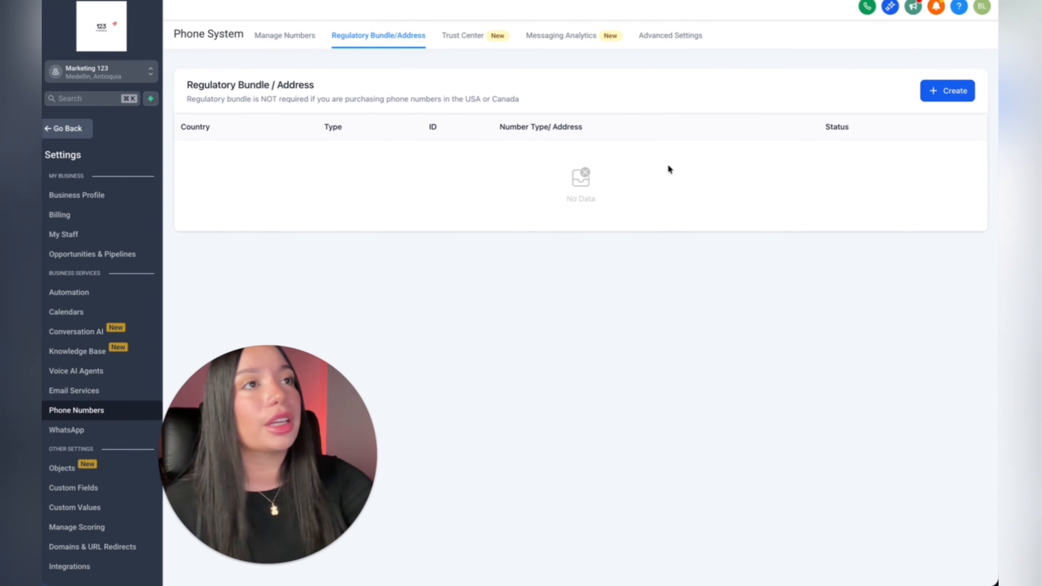
click(959, 94)
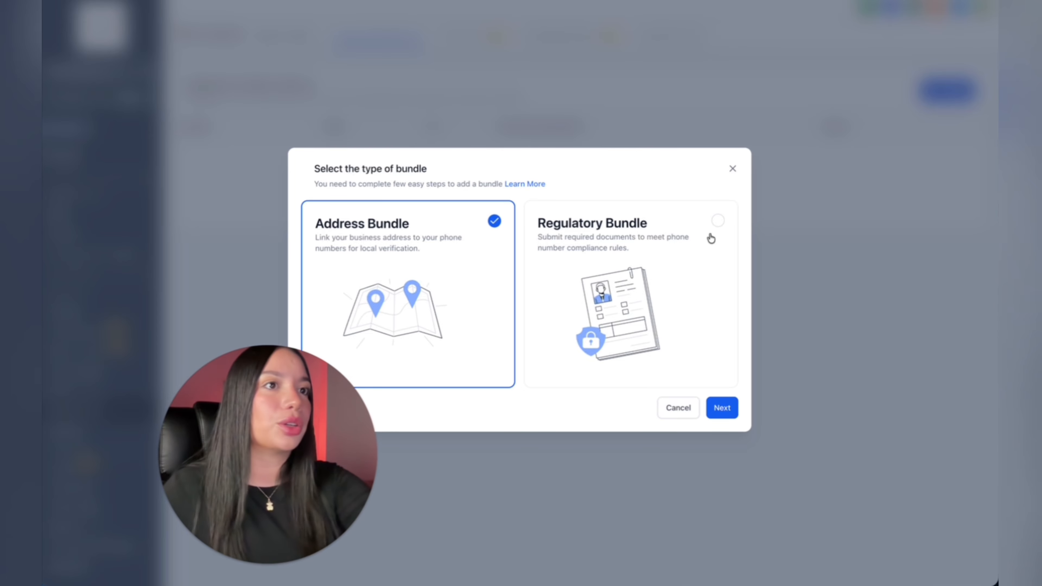
click(733, 168)
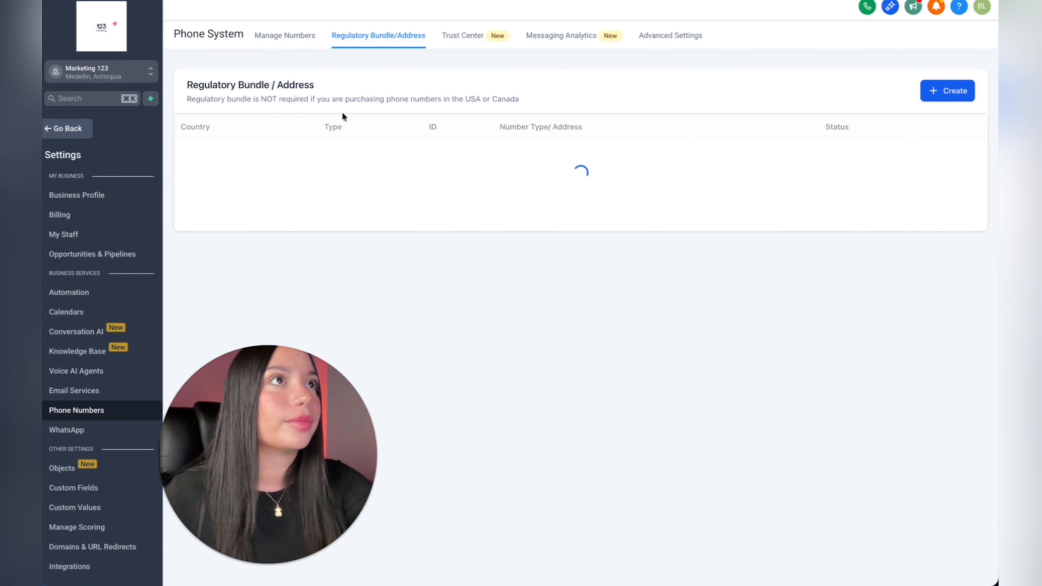
Step: Review the A2P Messaging registration information in the Trust Center, and view Messaging Analytics
click(466, 36)
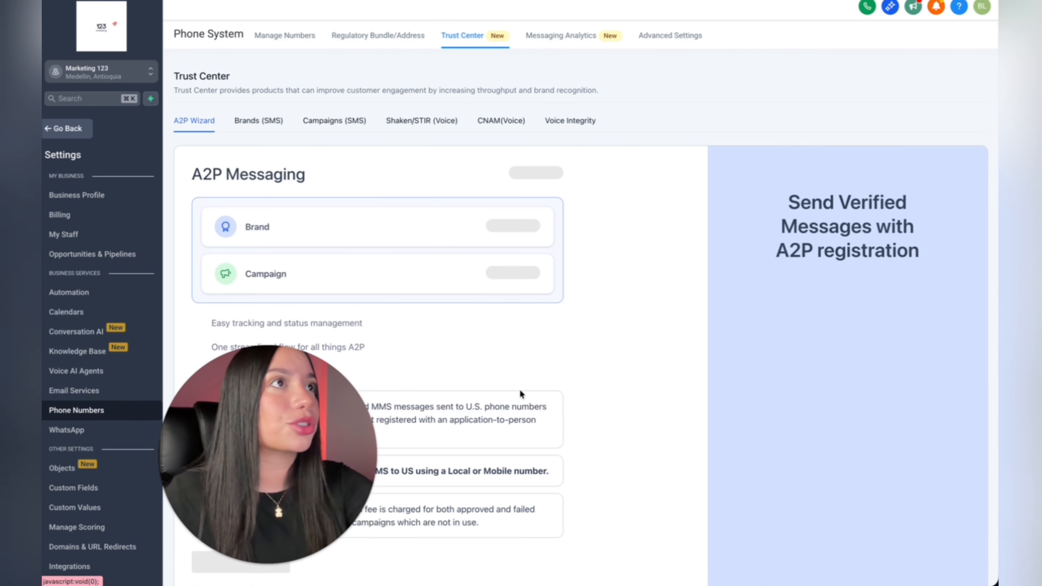
scroll(542, 410, down, 1)
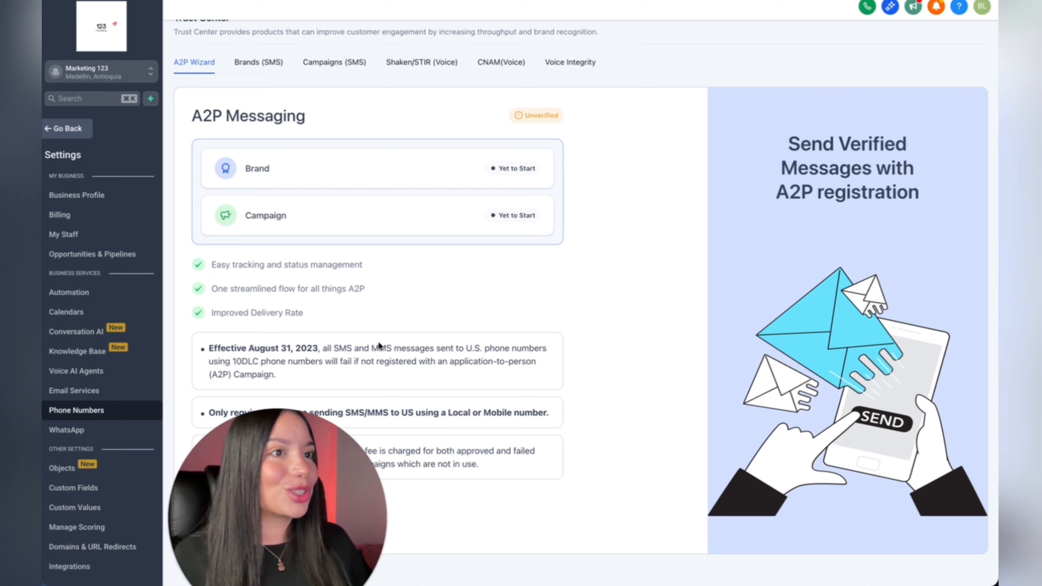
scroll(613, 372, up, 2)
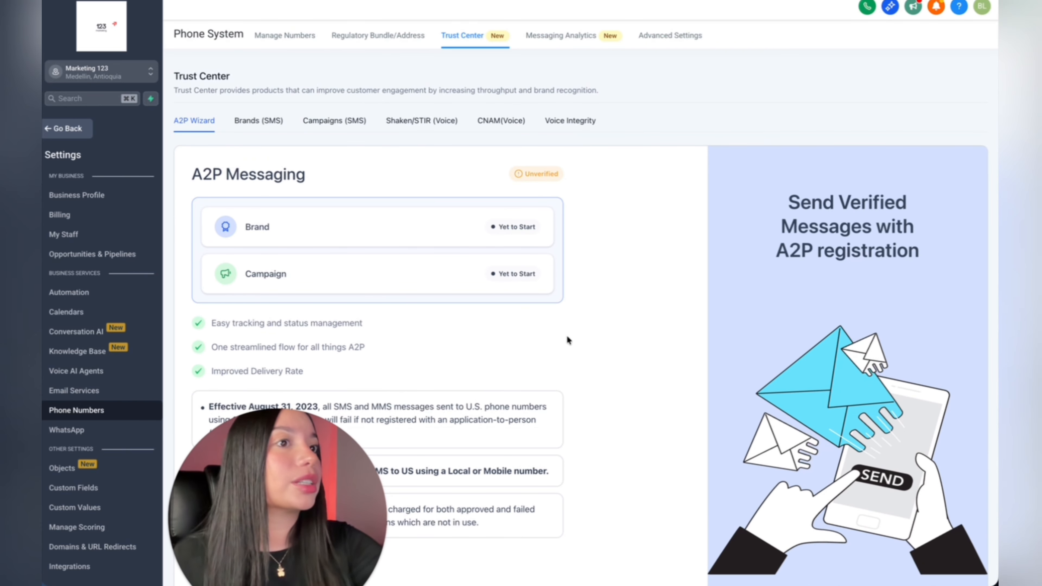
scroll(567, 337, down, 1)
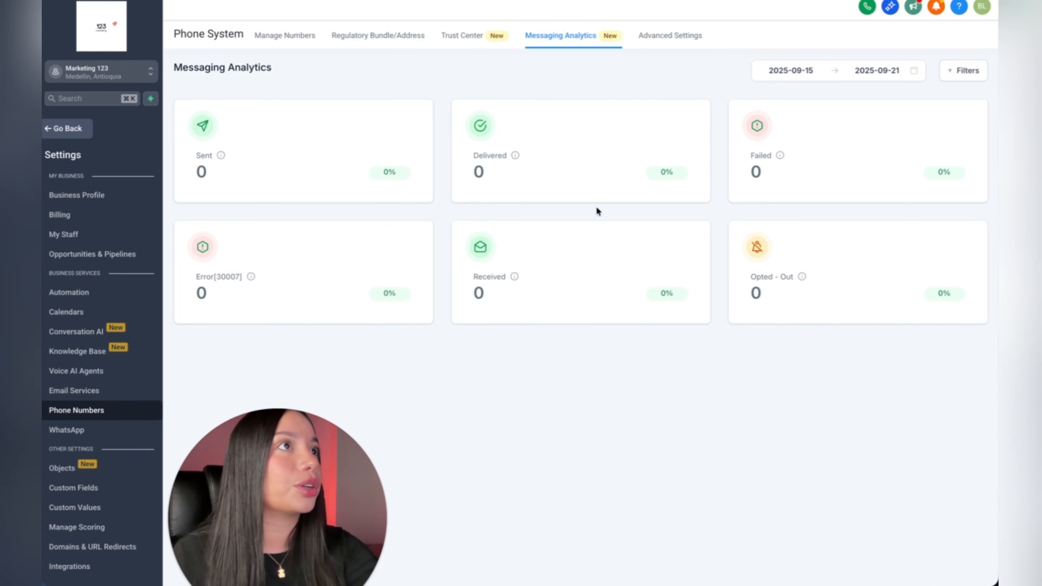
Step: Review the SMS Provider, Number Intelligence and Voice Calls options in Advanced Settings, including inbound calls, outbound calls and call recording
click(680, 37)
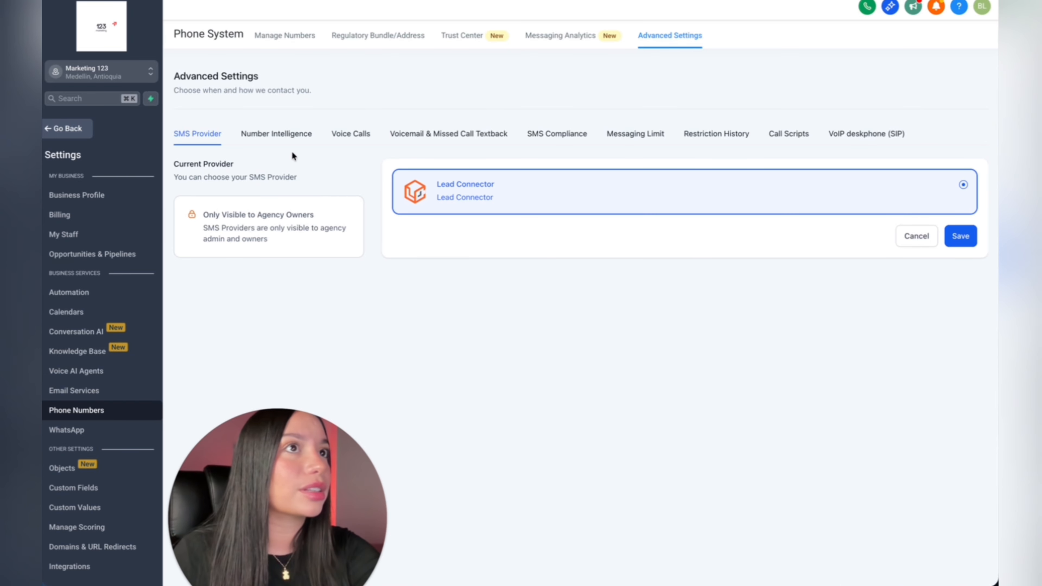
click(288, 139)
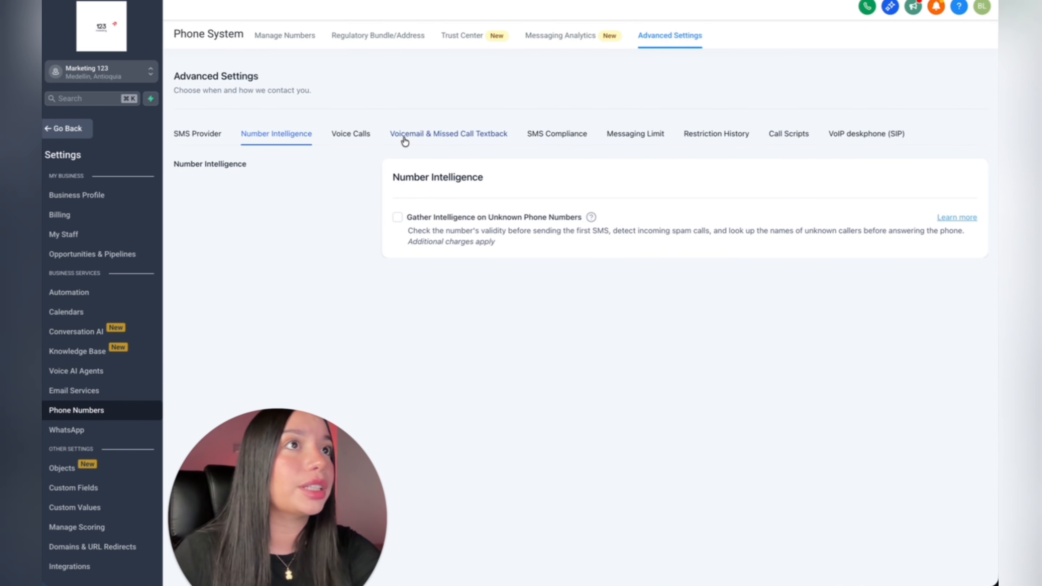
click(365, 139)
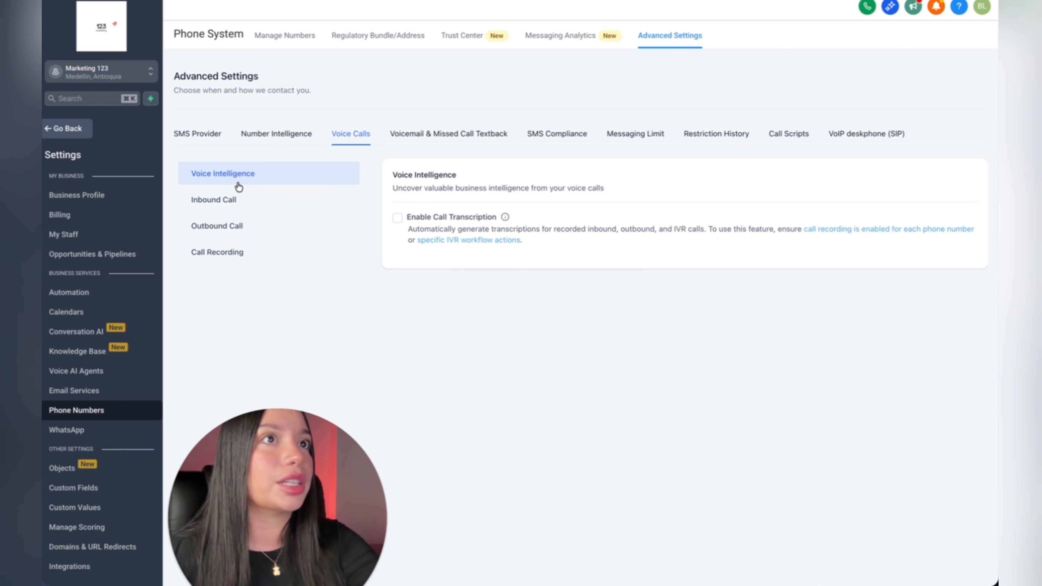
click(226, 202)
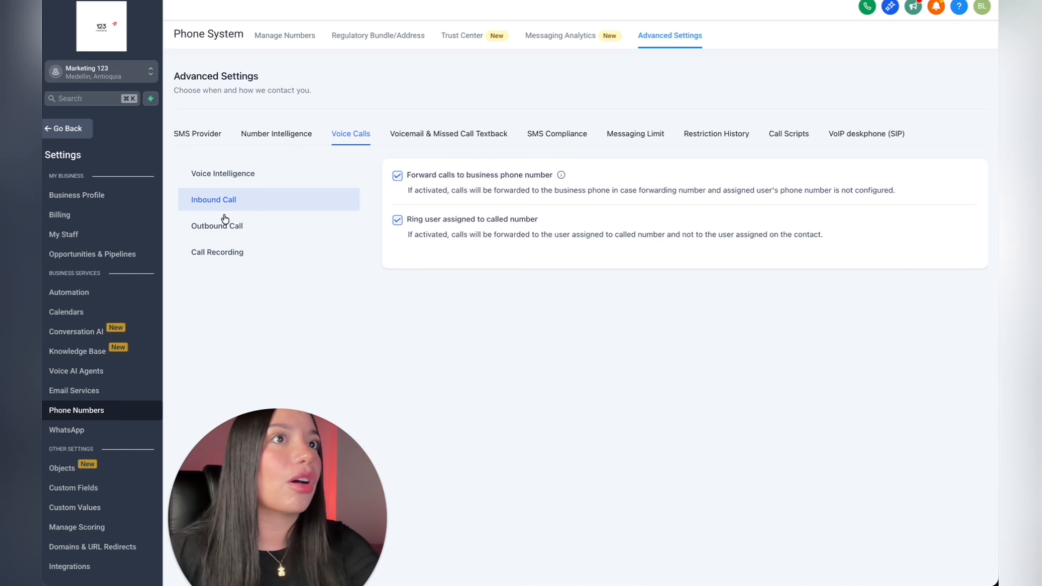
click(225, 224)
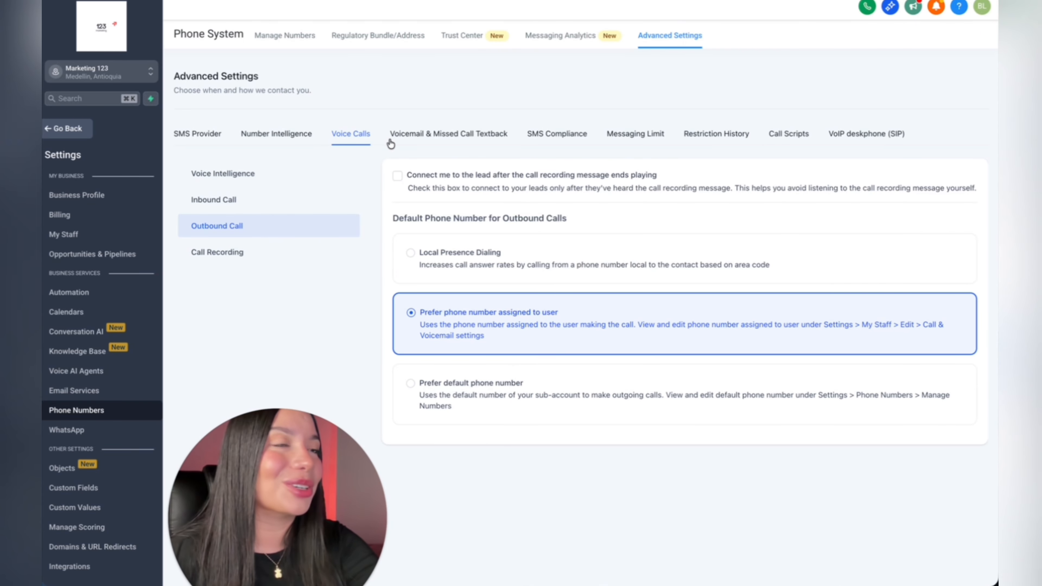
click(413, 139)
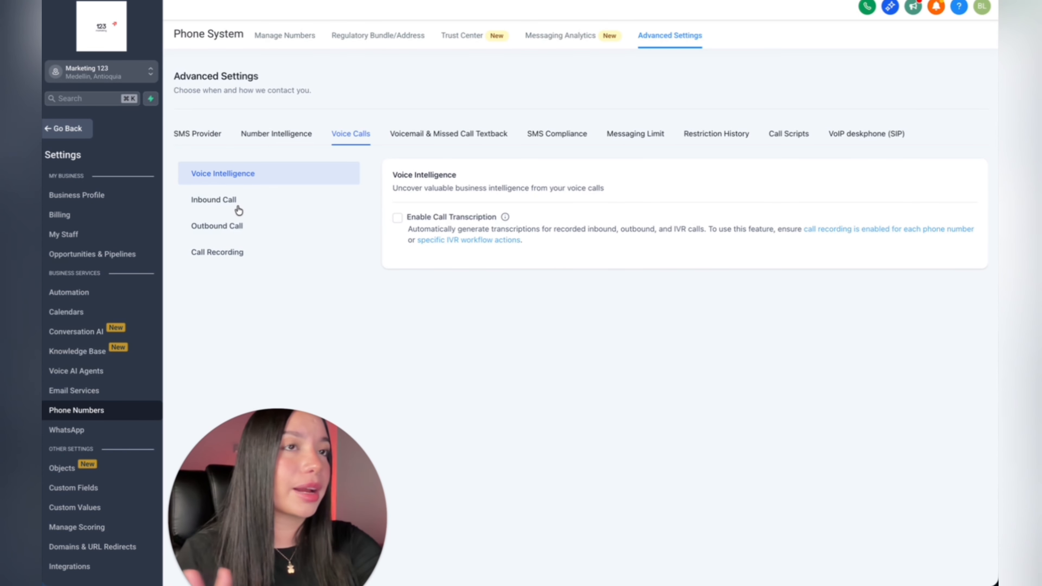
click(223, 203)
click(243, 232)
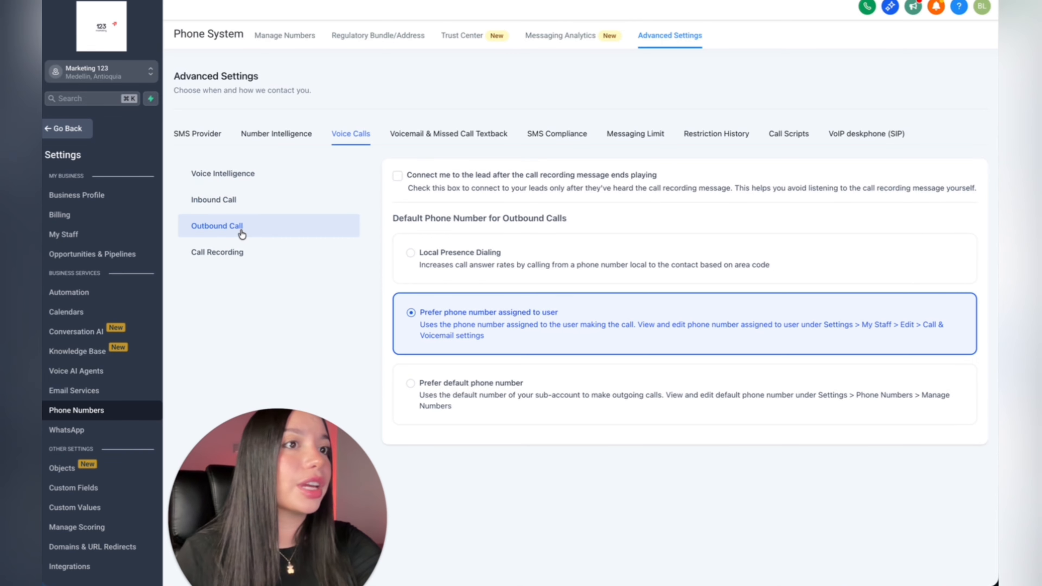
click(233, 252)
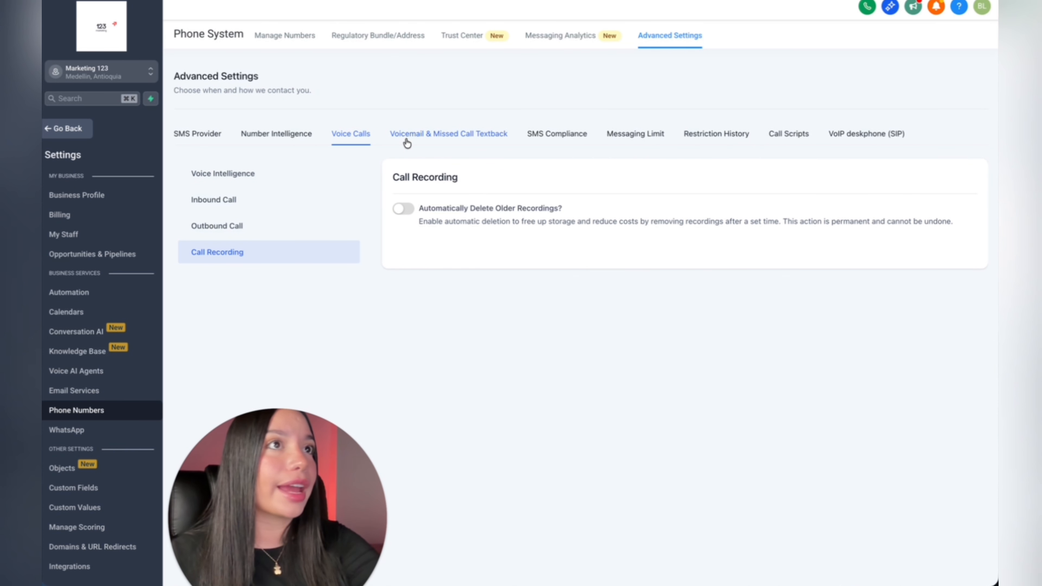
Step: Examine the voicemail and missed call textback settings, and the SMS Compliance opt-out and sender information
click(424, 144)
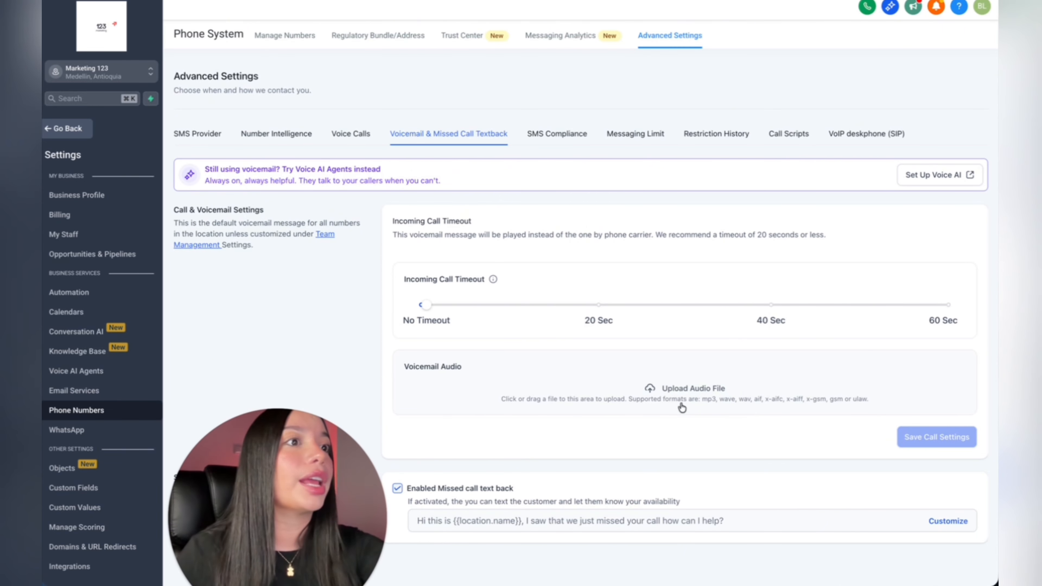
scroll(678, 450, down, 1)
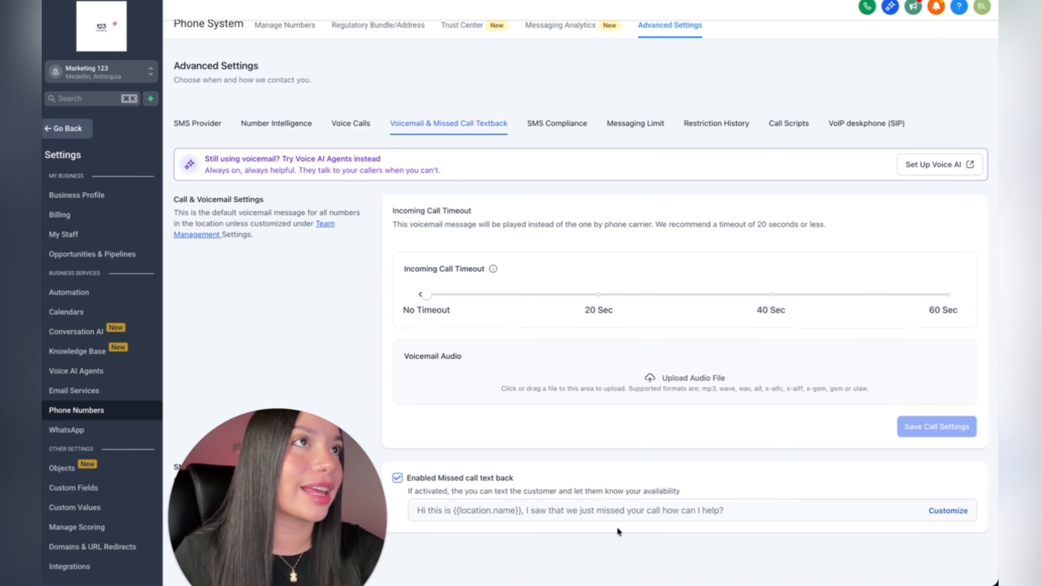
click(568, 125)
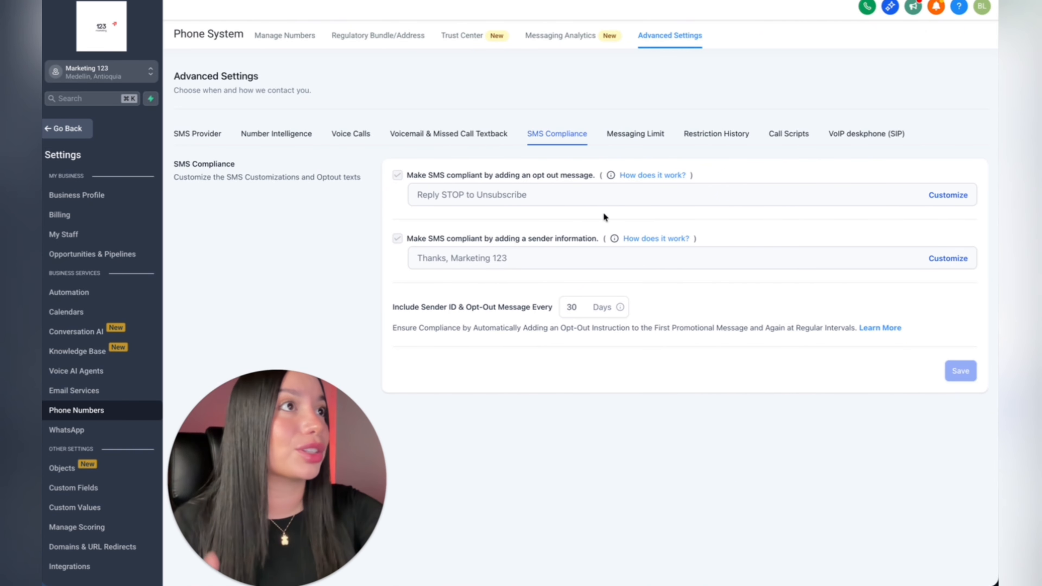
Step: Examine the message sending limit and its ramp levels, along with the SMS Restriction History and Call Scripts pages
click(635, 136)
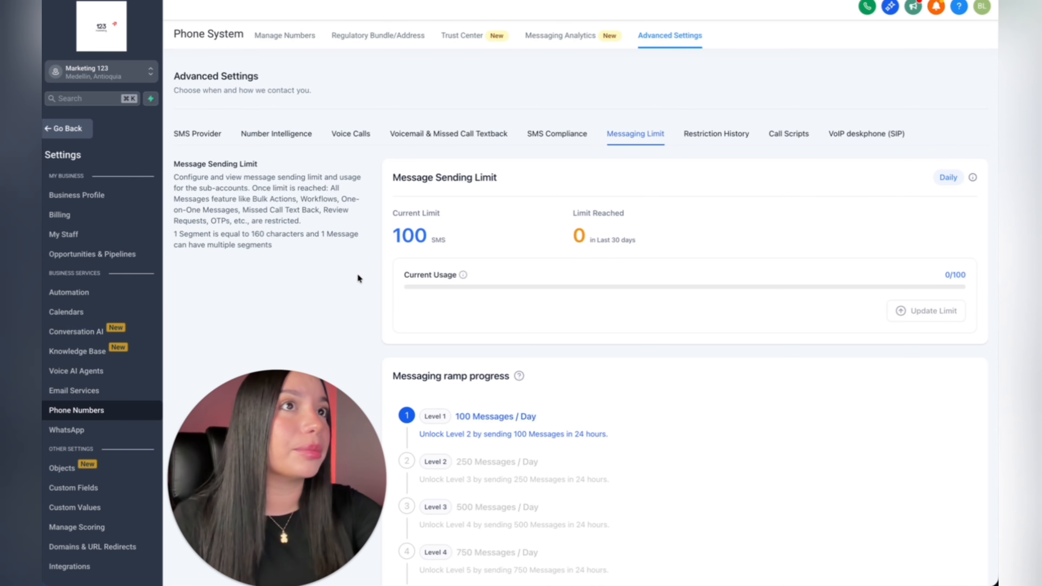
scroll(549, 384, down, 3)
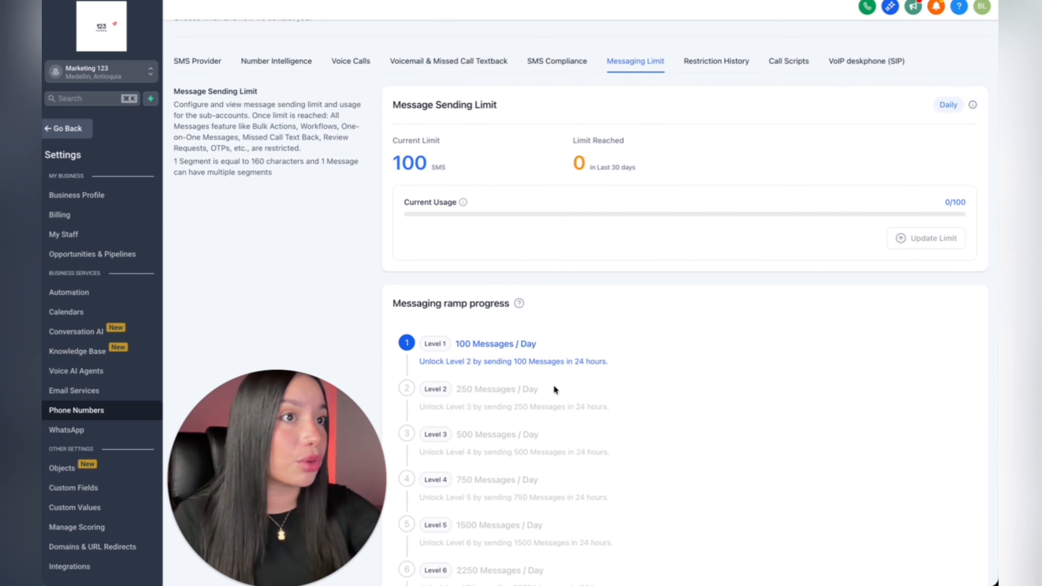
scroll(553, 388, down, 2)
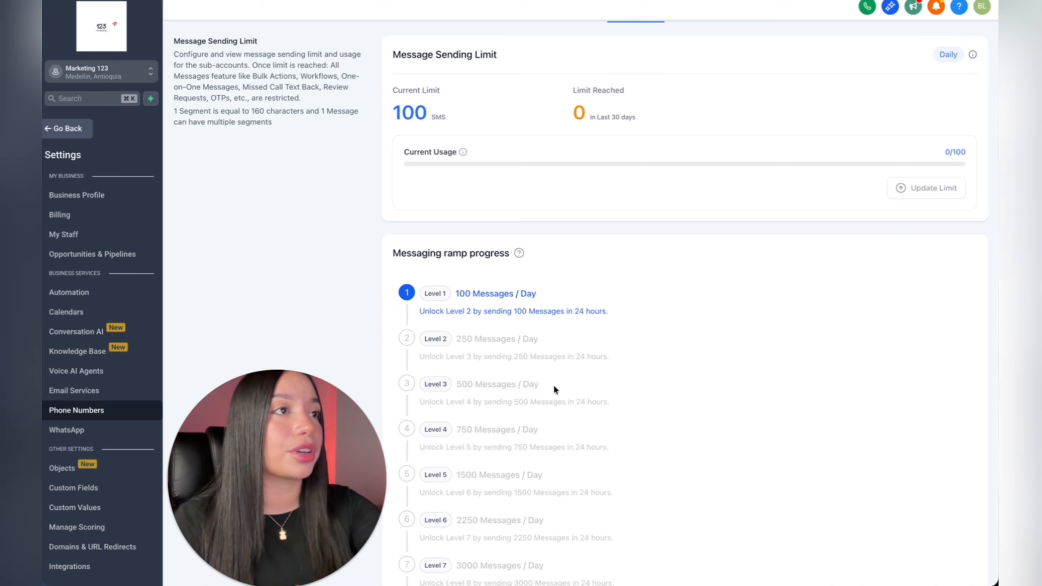
scroll(554, 389, up, 5)
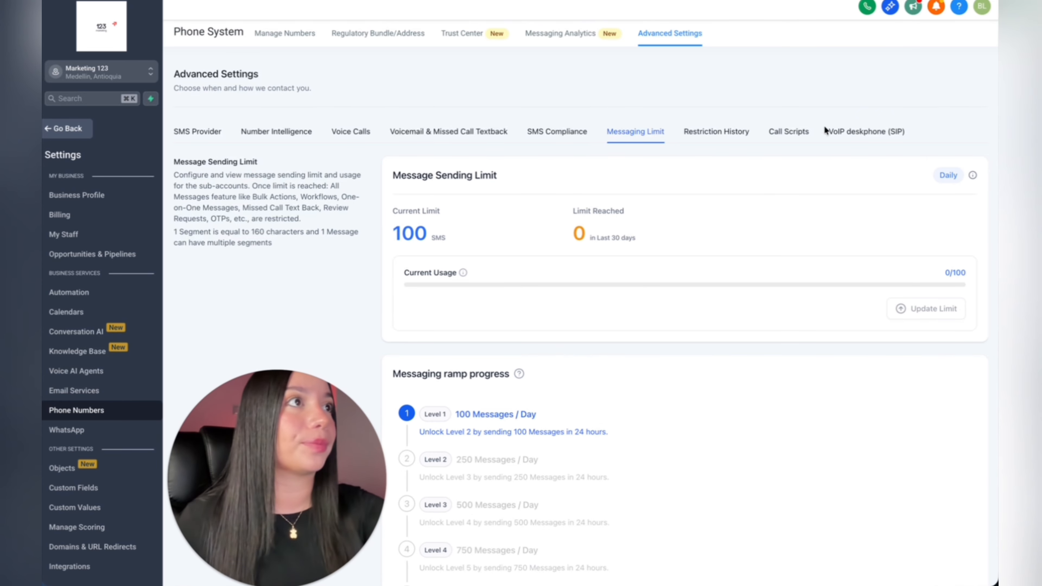
click(728, 131)
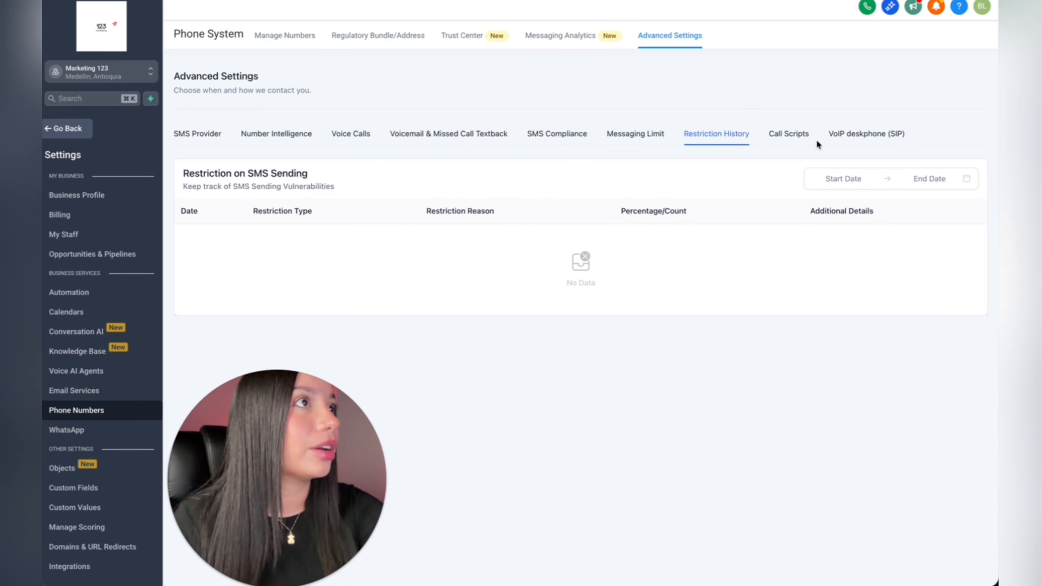
click(789, 134)
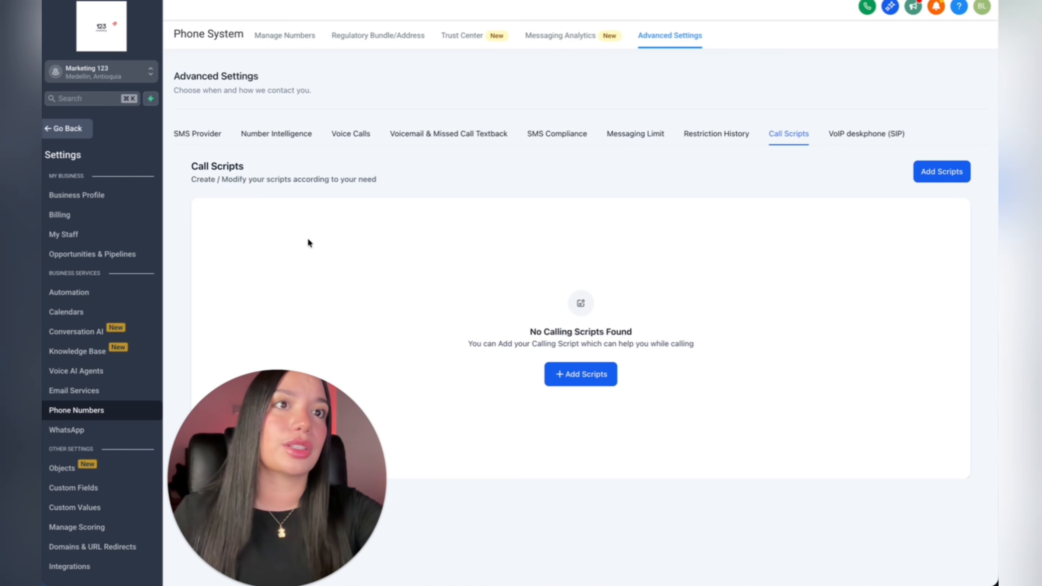
Step: Start adding a phone number from Manage Numbers and look through the countries offered for purchase
click(295, 43)
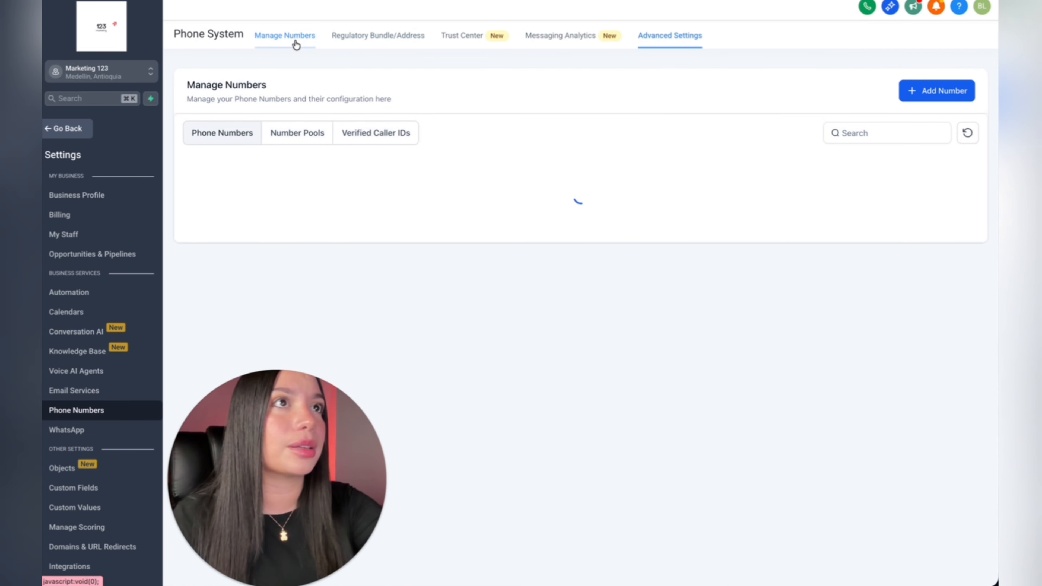
click(912, 94)
click(947, 137)
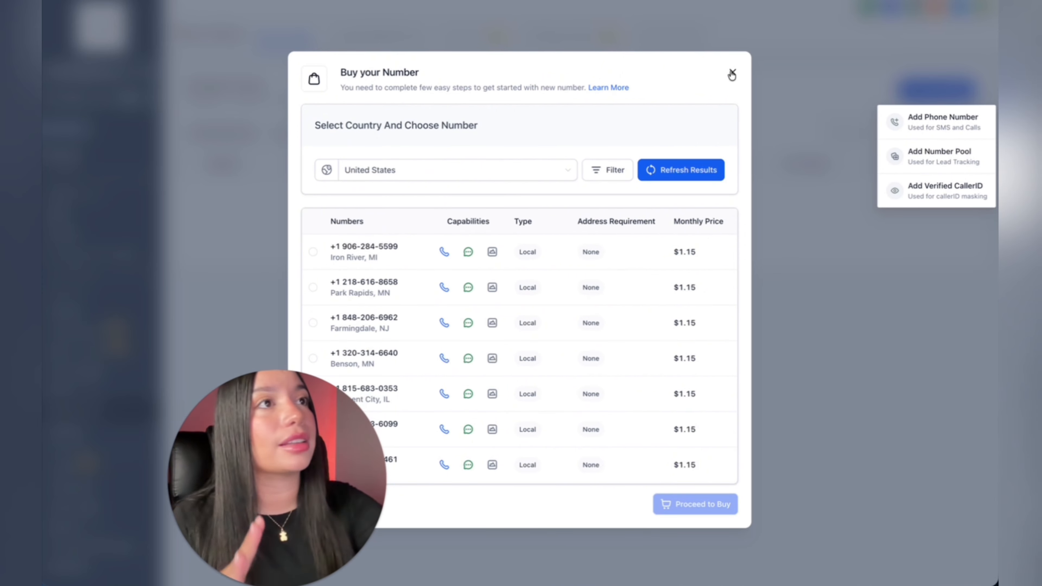
click(544, 173)
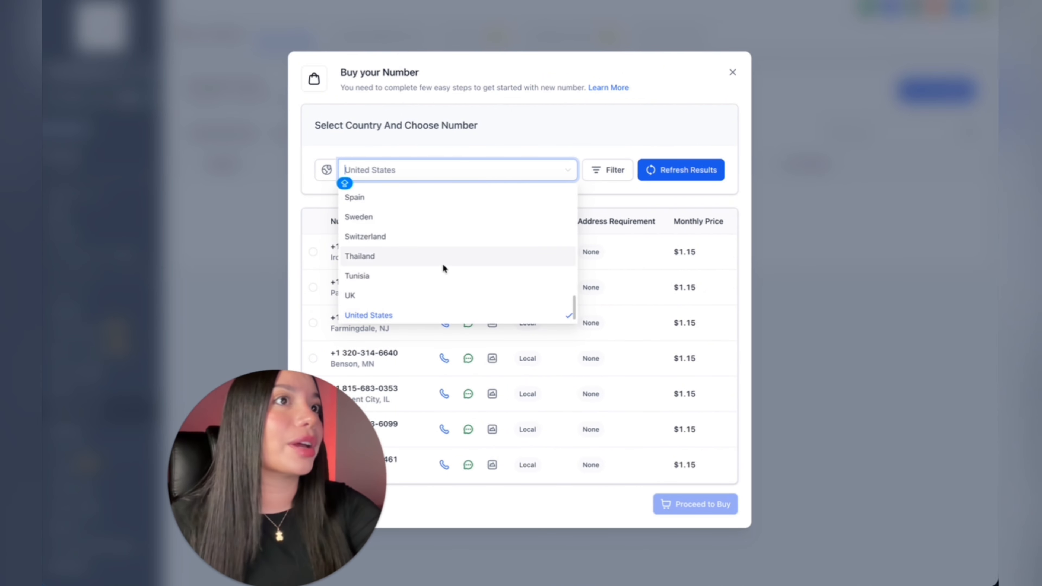
scroll(443, 263, up, 8)
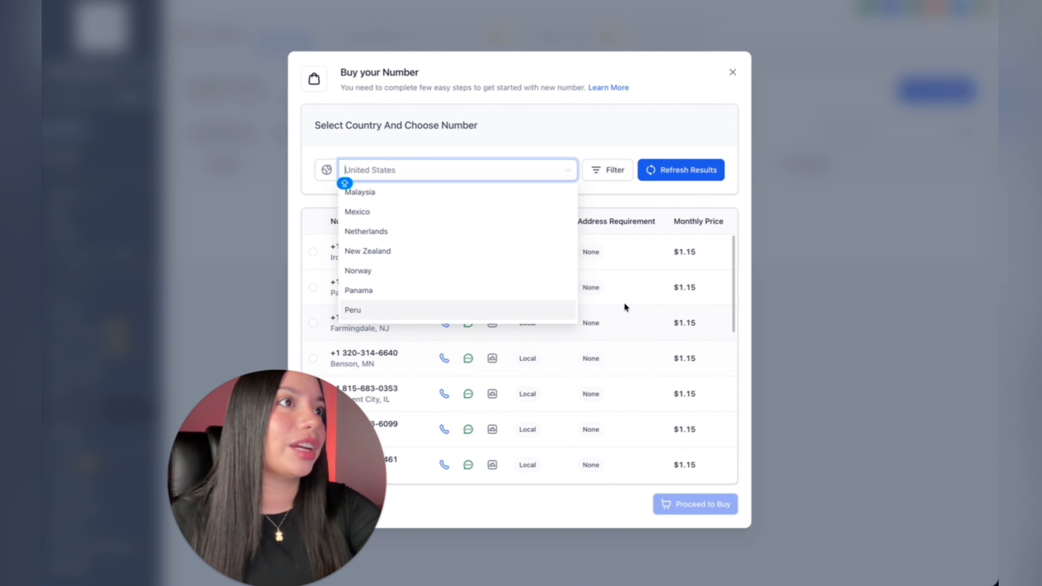